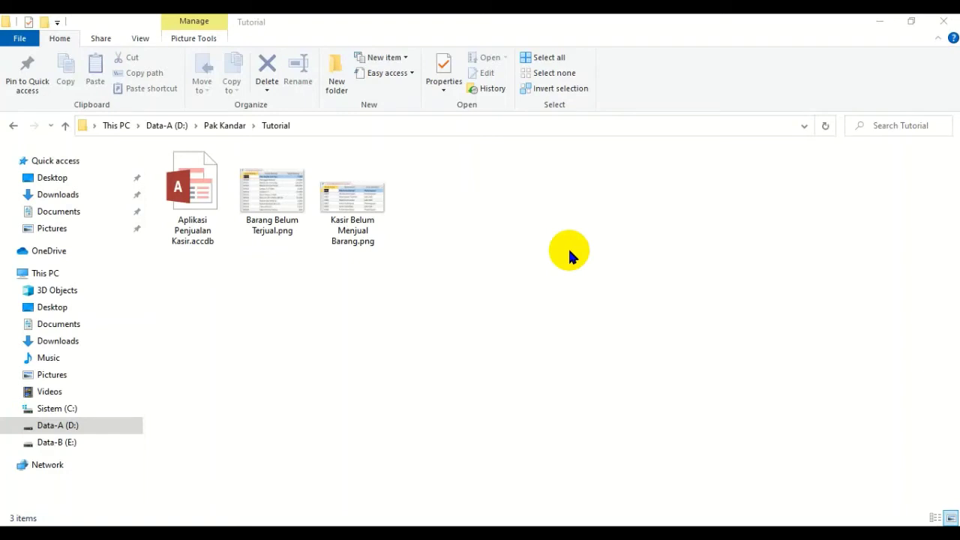
Open the Aplikasi Penjualan Kasir.accdb database and go through its tables tb_Barang, tb_Detail, tb_Jenis, tb_Kasir and tb_Penjualan in the object list.
{"action": "double_click", "coordinate": [200, 204]}
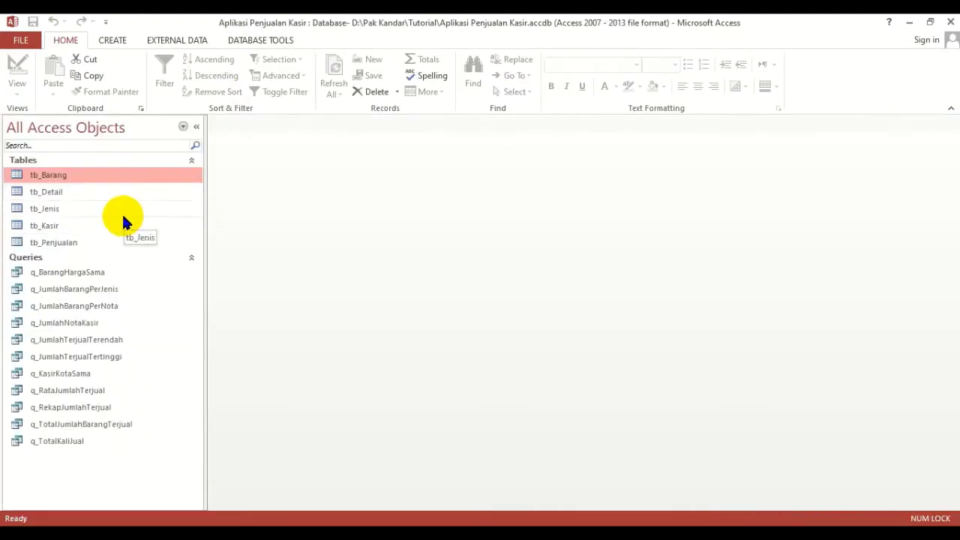
{"action": "left_click", "coordinate": [58, 240]}
{"action": "left_click", "coordinate": [52, 223]}
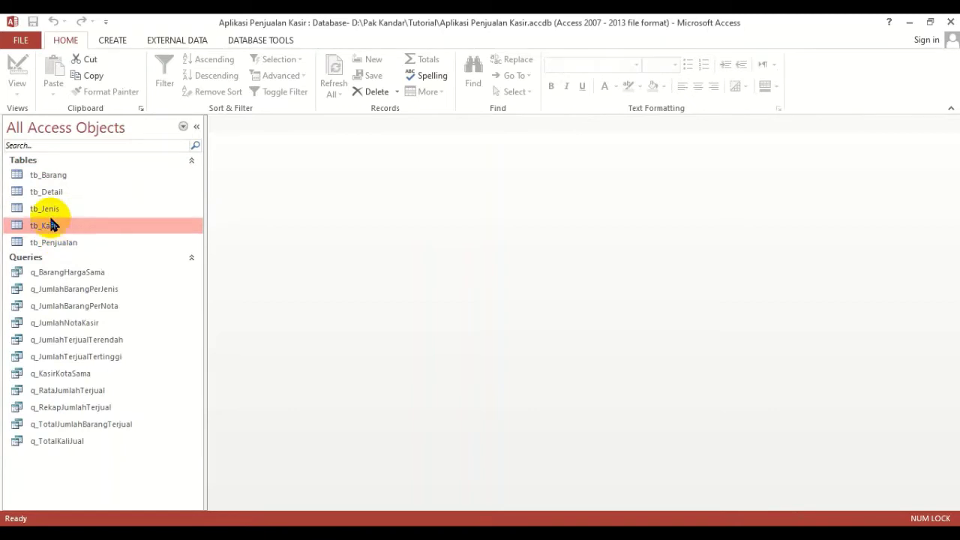
{"action": "left_click", "coordinate": [58, 206]}
{"action": "left_click", "coordinate": [63, 180]}
{"action": "left_click", "coordinate": [53, 193]}
{"action": "left_click", "coordinate": [52, 209]}
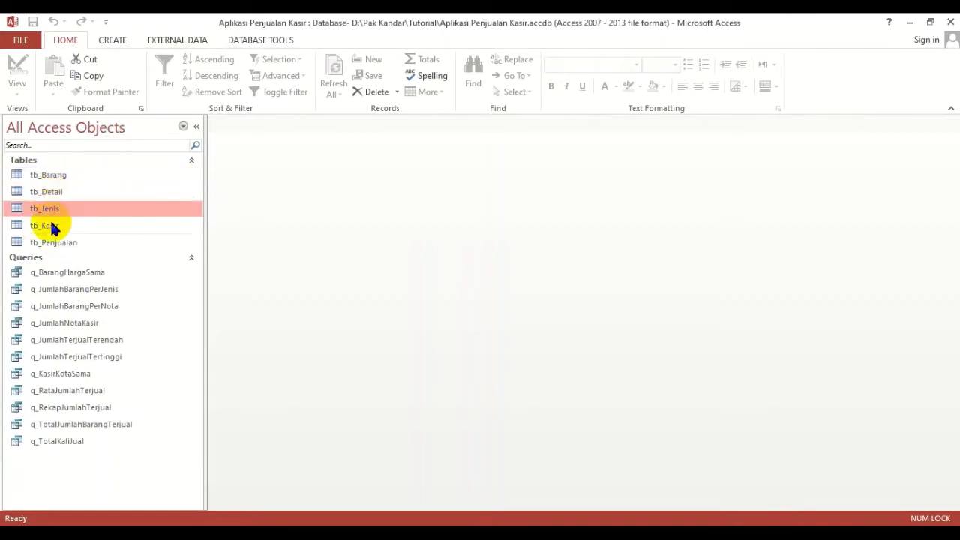
{"action": "left_click", "coordinate": [55, 226]}
{"action": "left_click", "coordinate": [60, 242]}
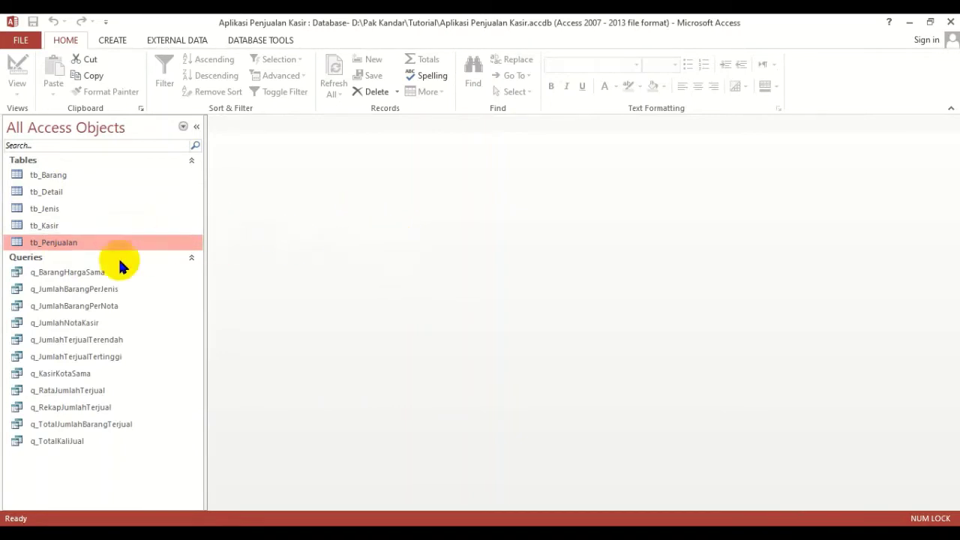
View the records of tb_Barang and tb_Detail one after the other, closing each table after viewing it.
{"action": "left_click", "coordinate": [52, 180]}
{"action": "double_click", "coordinate": [52, 180]}
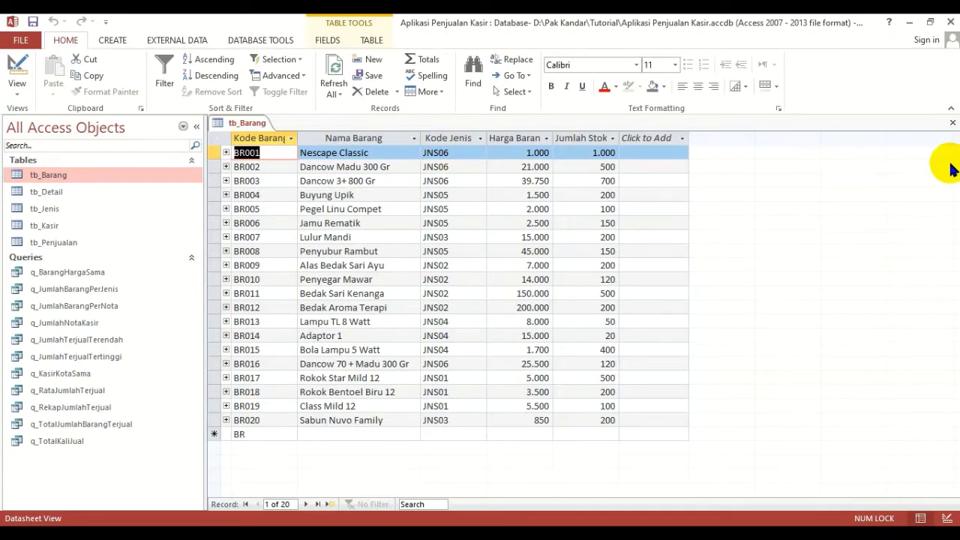
{"action": "left_click", "coordinate": [952, 123]}
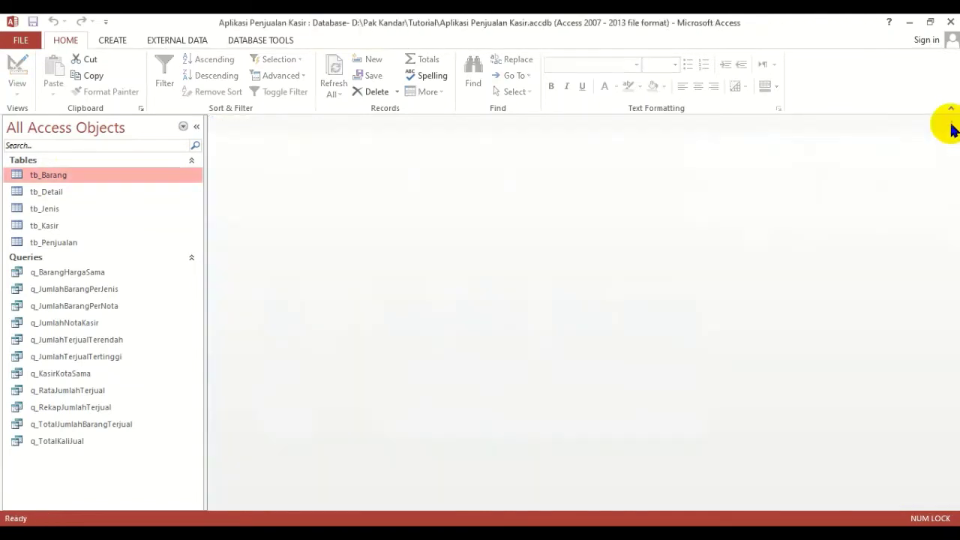
{"action": "double_click", "coordinate": [75, 193]}
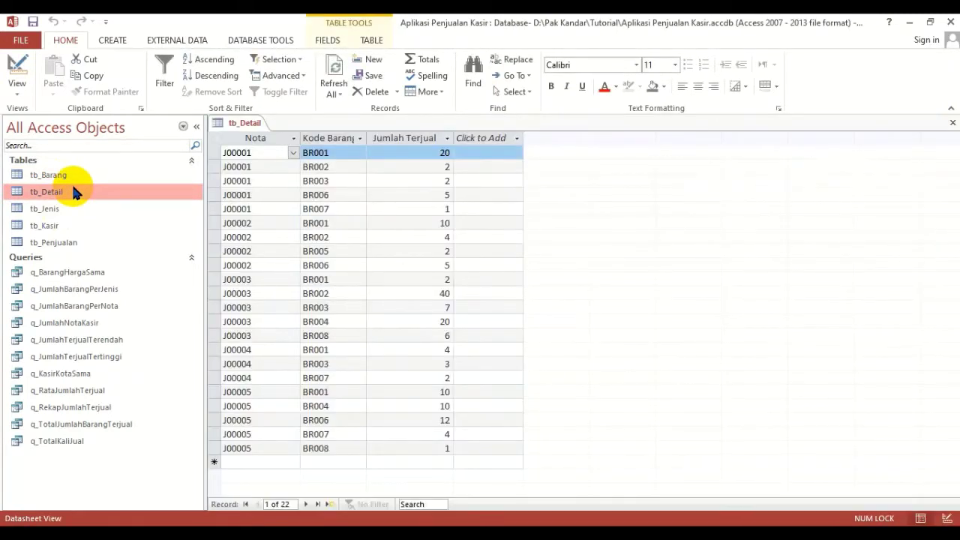
{"action": "left_click", "coordinate": [951, 124]}
Open tb_Barang and tb_Detail together and compare the records of items BR001 and BR002 in both tables.
{"action": "double_click", "coordinate": [53, 175]}
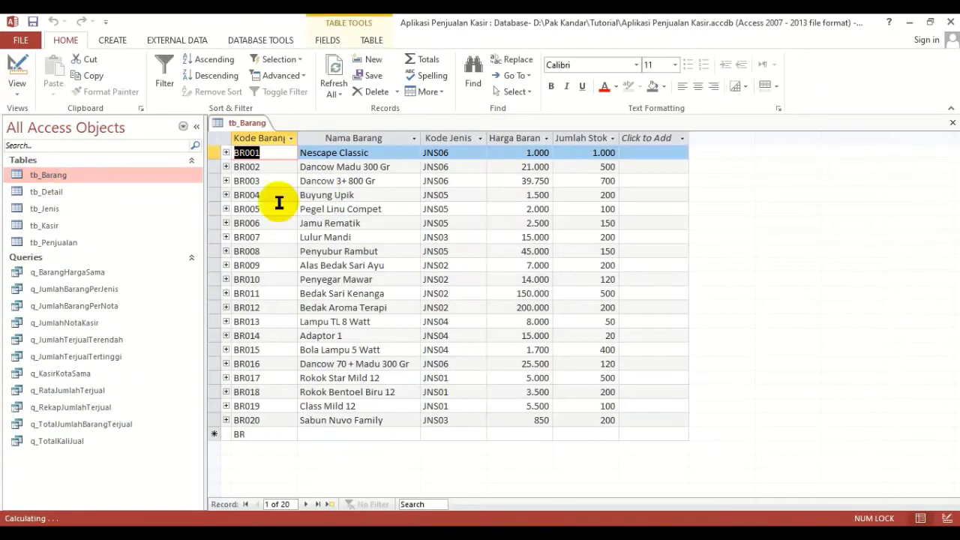
{"action": "left_click", "coordinate": [216, 152]}
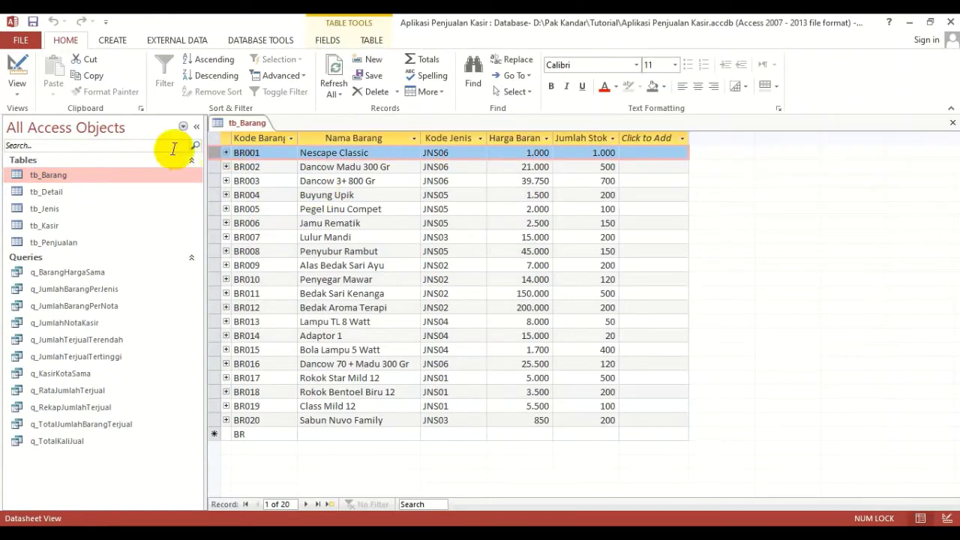
{"action": "double_click", "coordinate": [47, 192]}
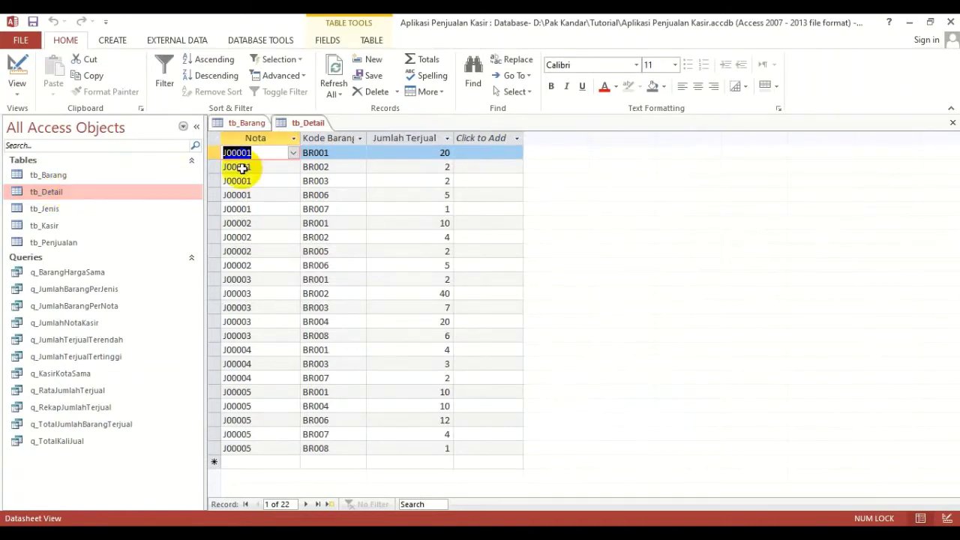
{"action": "left_click", "coordinate": [214, 150]}
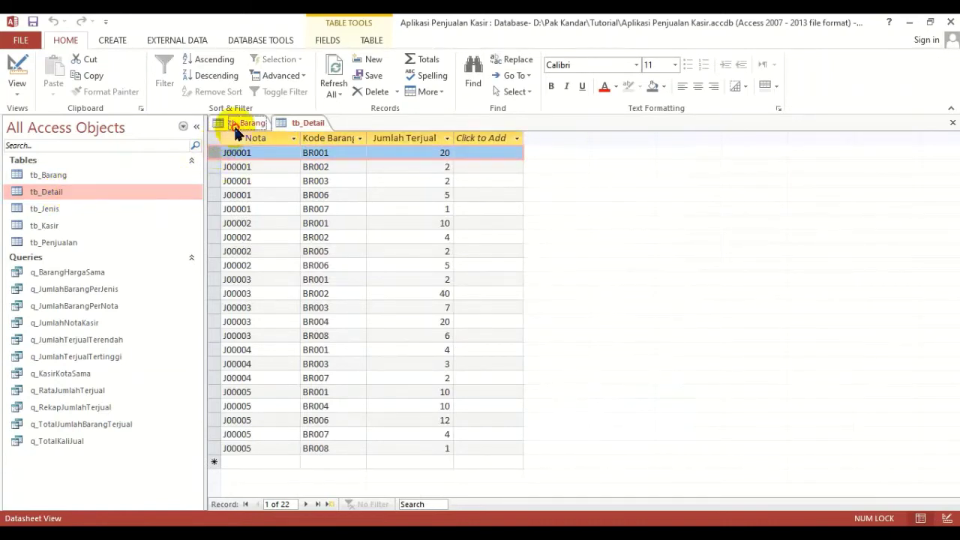
{"action": "left_click", "coordinate": [244, 123]}
{"action": "left_click", "coordinate": [216, 170]}
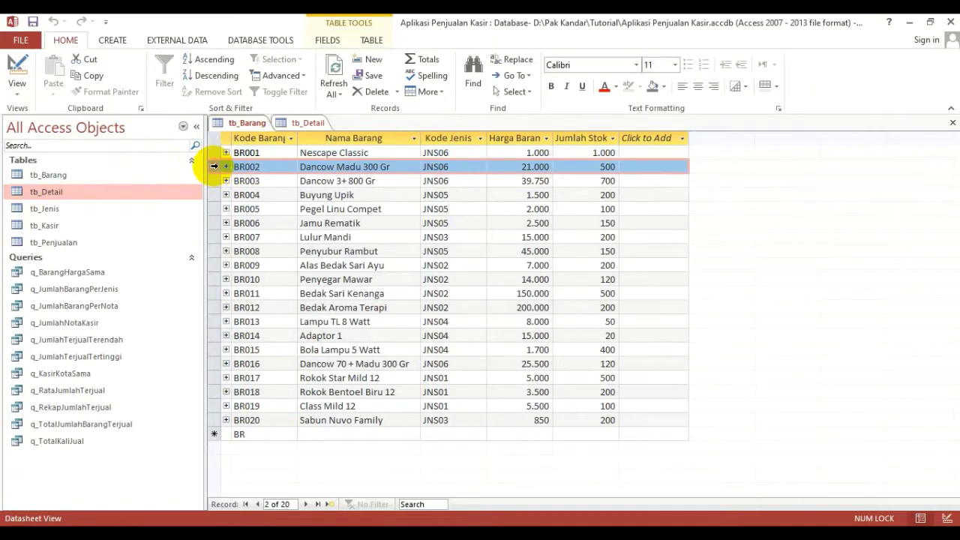
{"action": "left_click", "coordinate": [307, 123]}
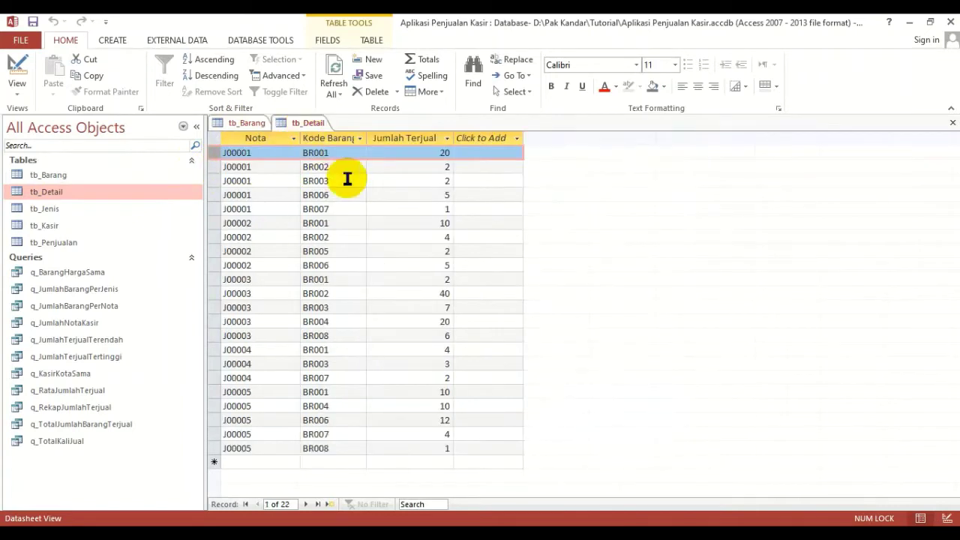
{"action": "left_click", "coordinate": [215, 167]}
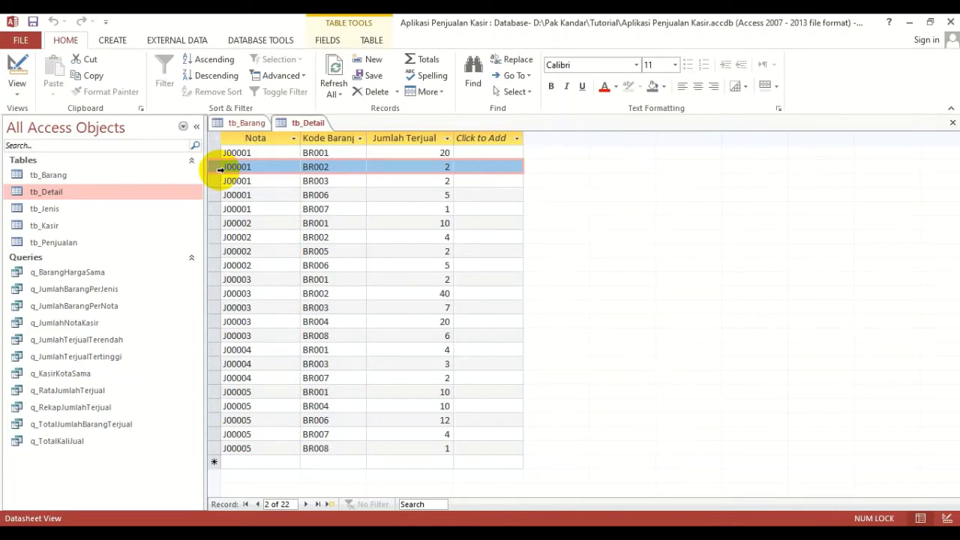
Review the full list of items in tb_Barang, then close both open tables.
{"action": "left_click", "coordinate": [237, 122]}
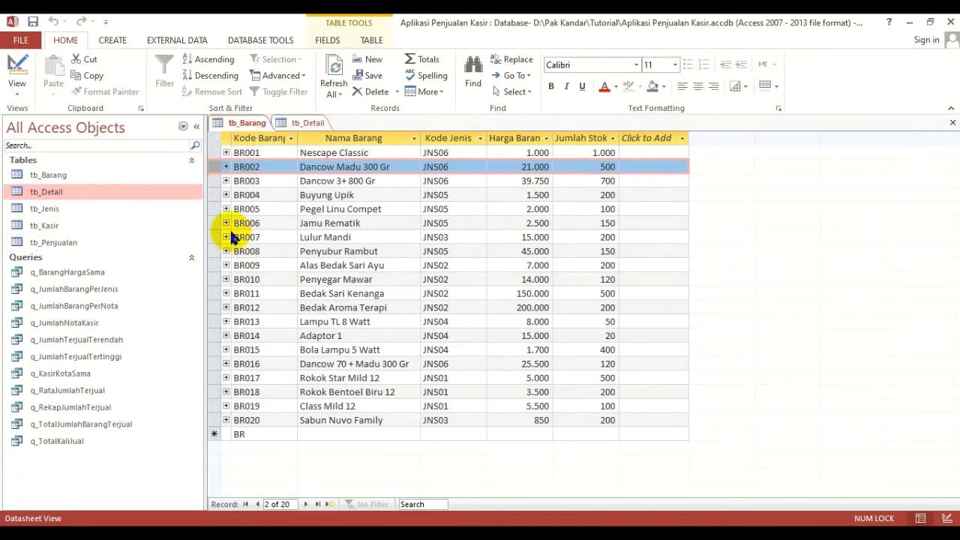
{"action": "left_click", "coordinate": [213, 138]}
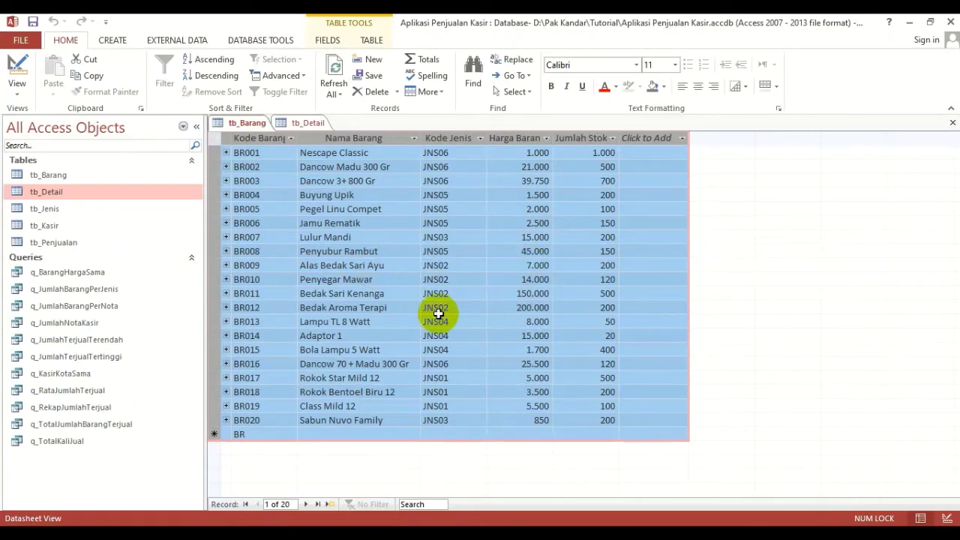
{"action": "left_click", "coordinate": [406, 250]}
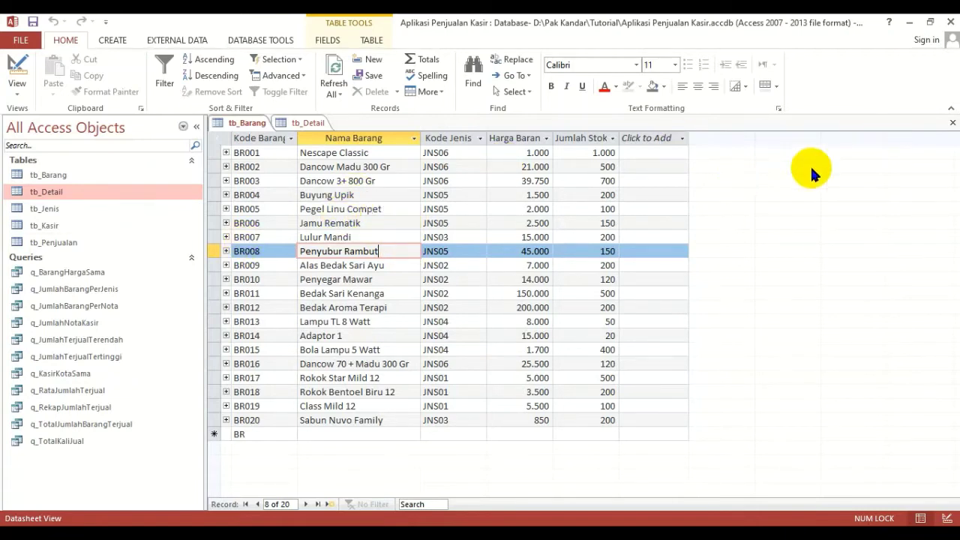
{"action": "left_click", "coordinate": [952, 123]}
{"action": "left_click", "coordinate": [952, 125]}
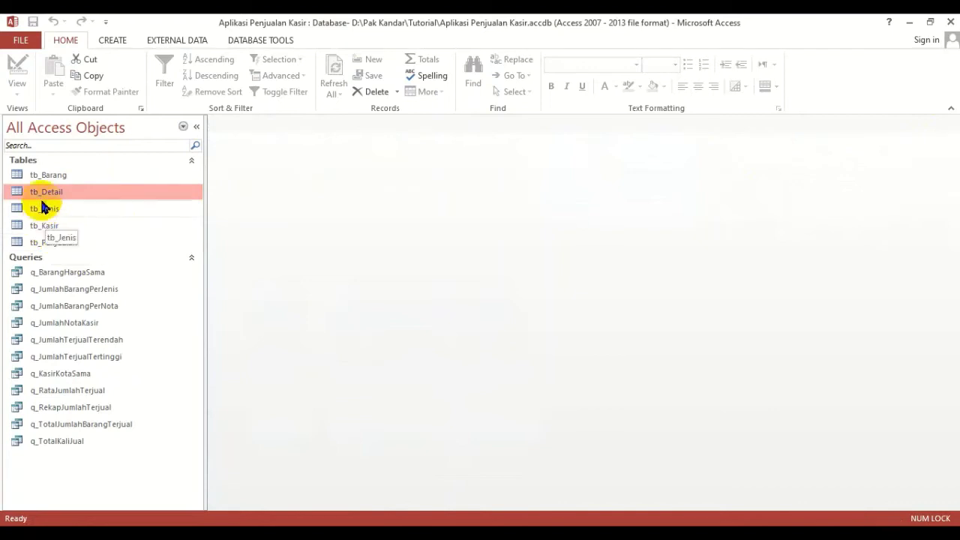
Reopen tb_Barang and examine its item records, ending with the BR001 record selected.
{"action": "left_click", "coordinate": [54, 177]}
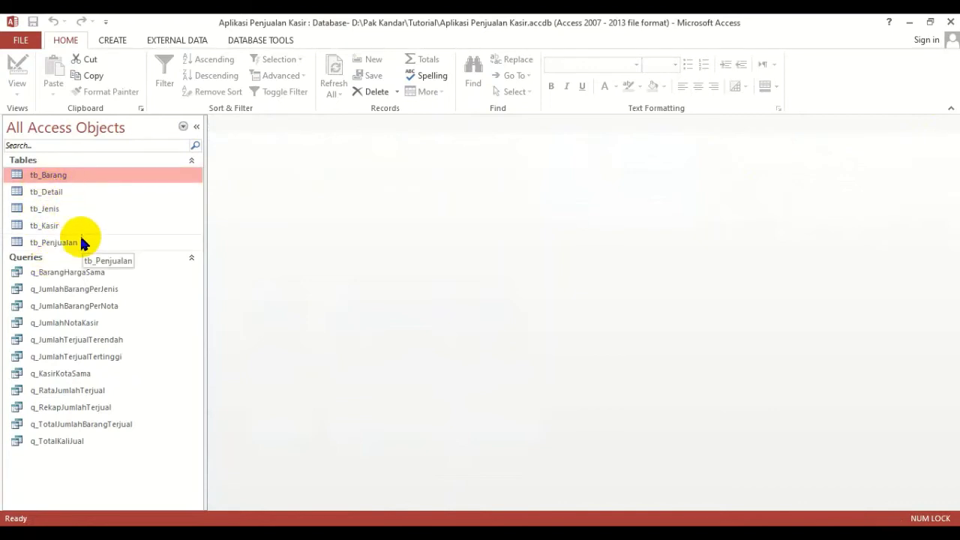
{"action": "double_click", "coordinate": [63, 177]}
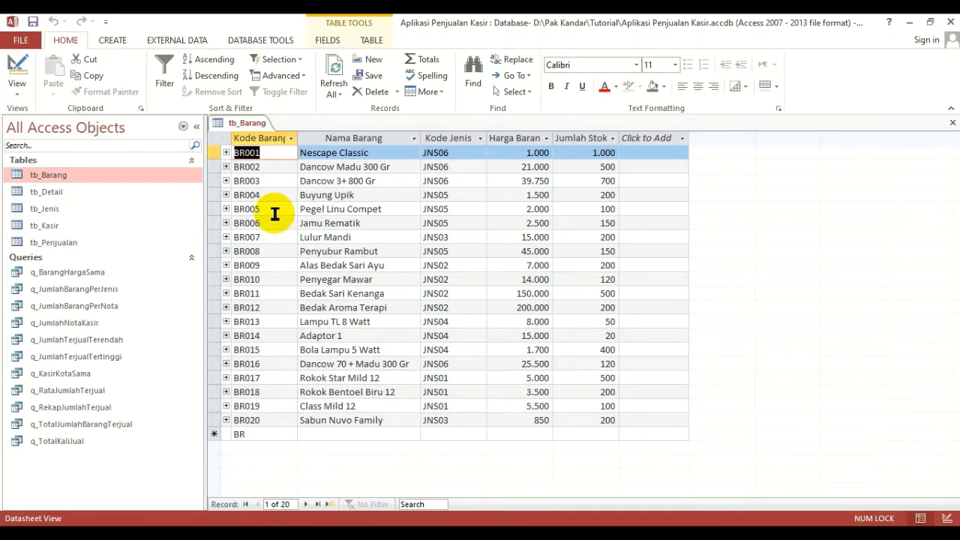
{"action": "left_click", "coordinate": [214, 152]}
{"action": "left_click", "coordinate": [253, 209]}
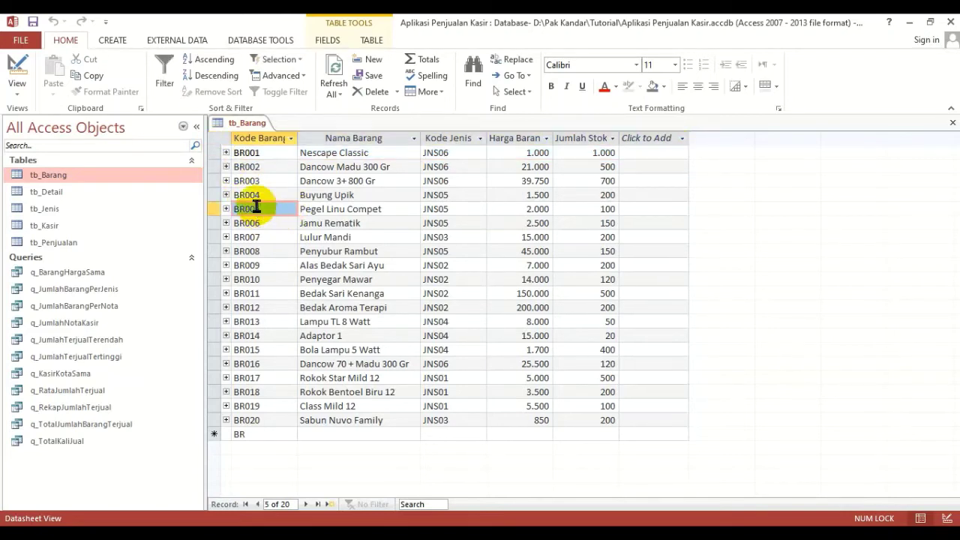
{"action": "left_click", "coordinate": [213, 137]}
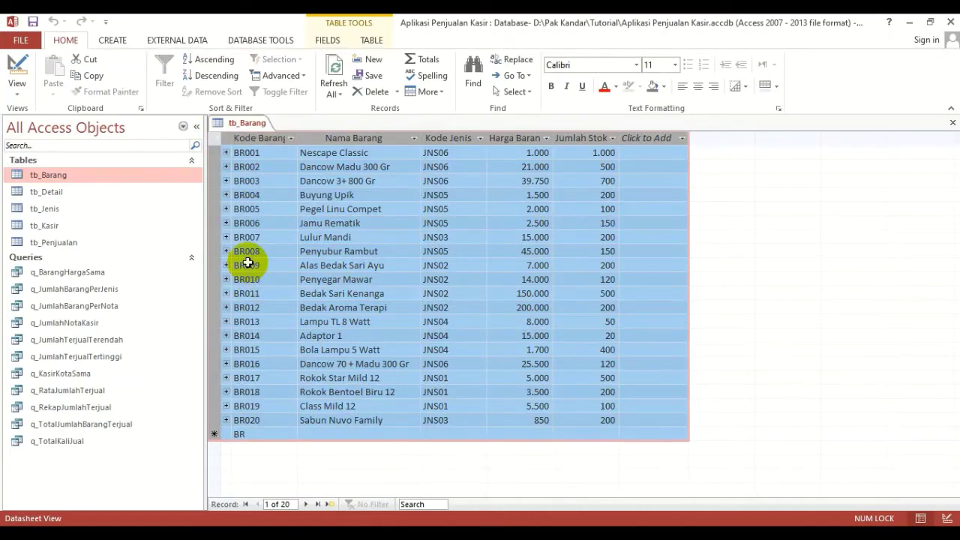
{"action": "left_click", "coordinate": [260, 224]}
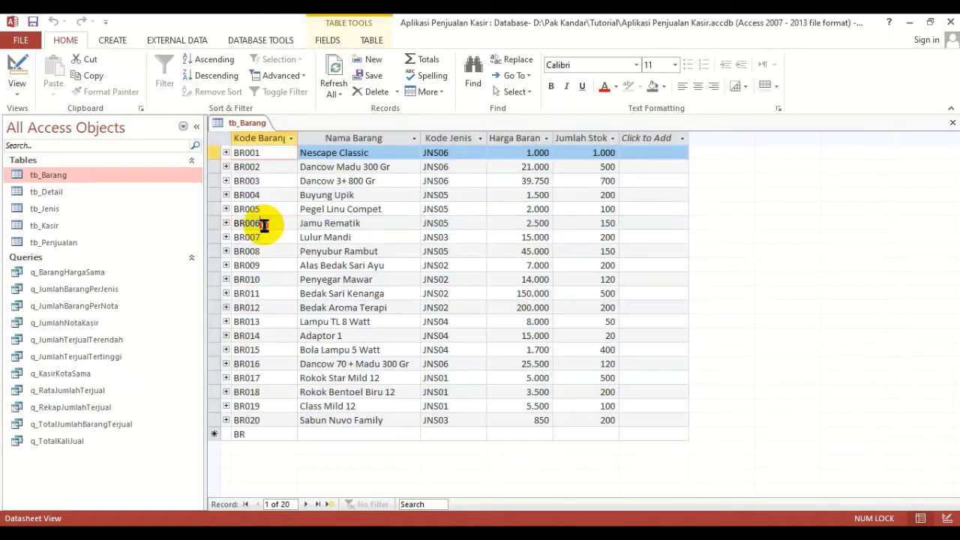
{"action": "left_click", "coordinate": [213, 153]}
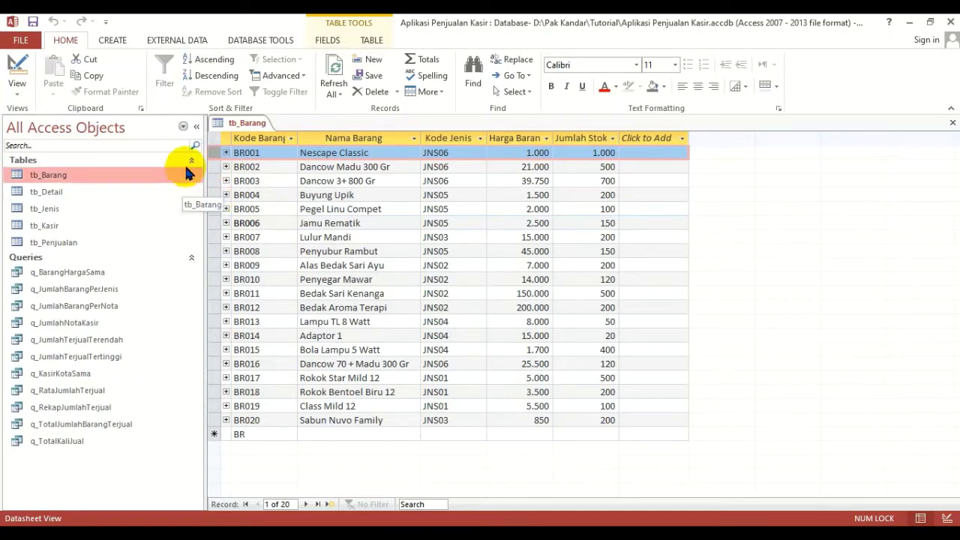
Open tb_Penjualan to view its sales records and close it again, leaving tb_Barang open.
{"action": "left_click", "coordinate": [65, 192]}
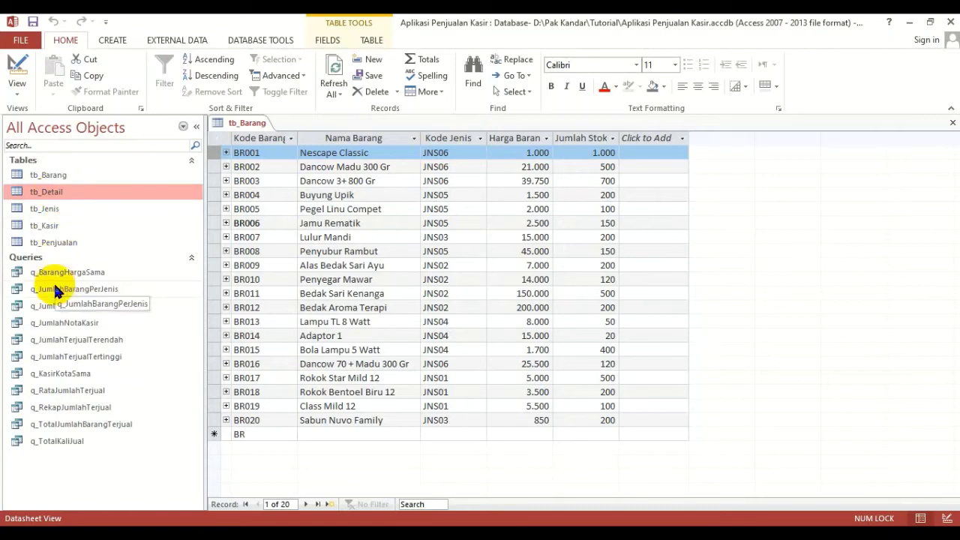
{"action": "left_click", "coordinate": [60, 245]}
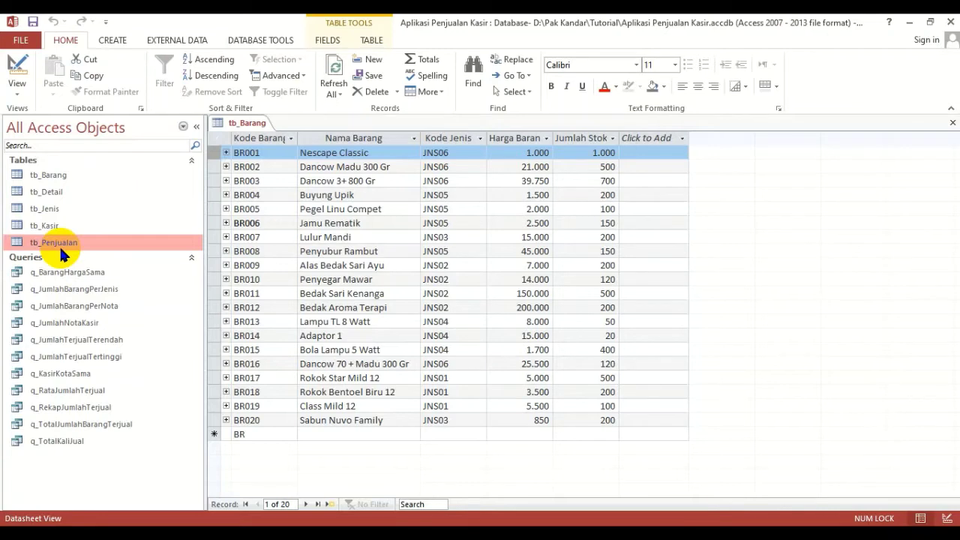
{"action": "double_click", "coordinate": [89, 247]}
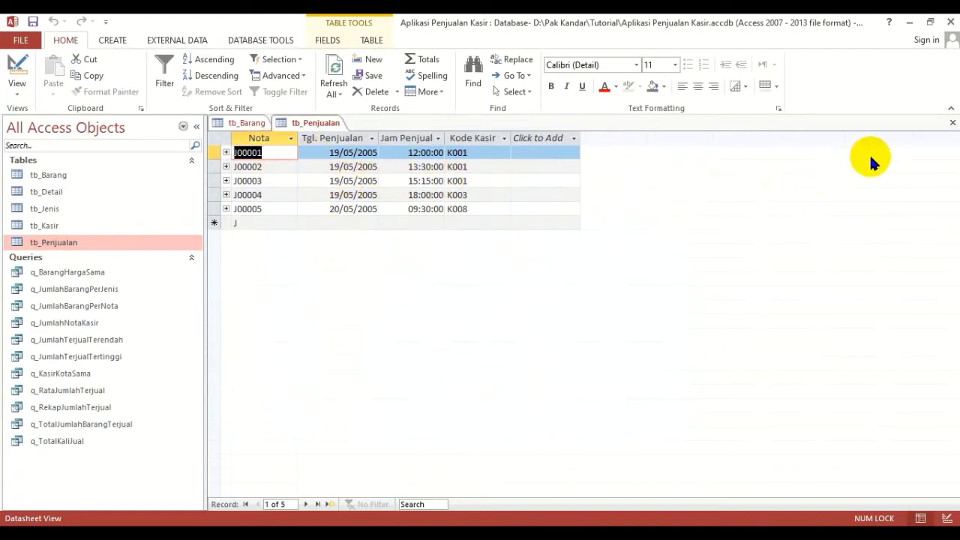
{"action": "left_click", "coordinate": [952, 122]}
Open tb_Detail alongside tb_Barang and select the Kode Barang value of its first record.
{"action": "left_click", "coordinate": [53, 194]}
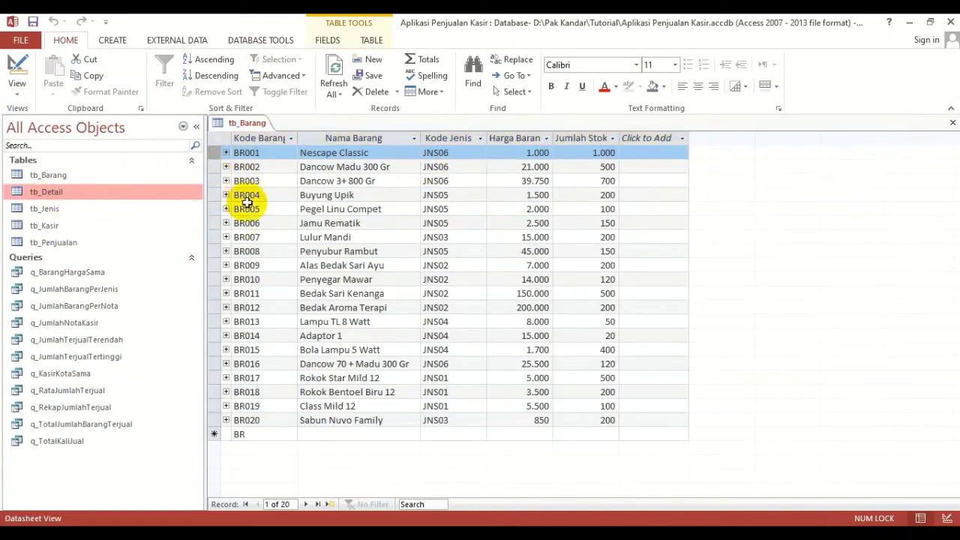
{"action": "left_click", "coordinate": [247, 124]}
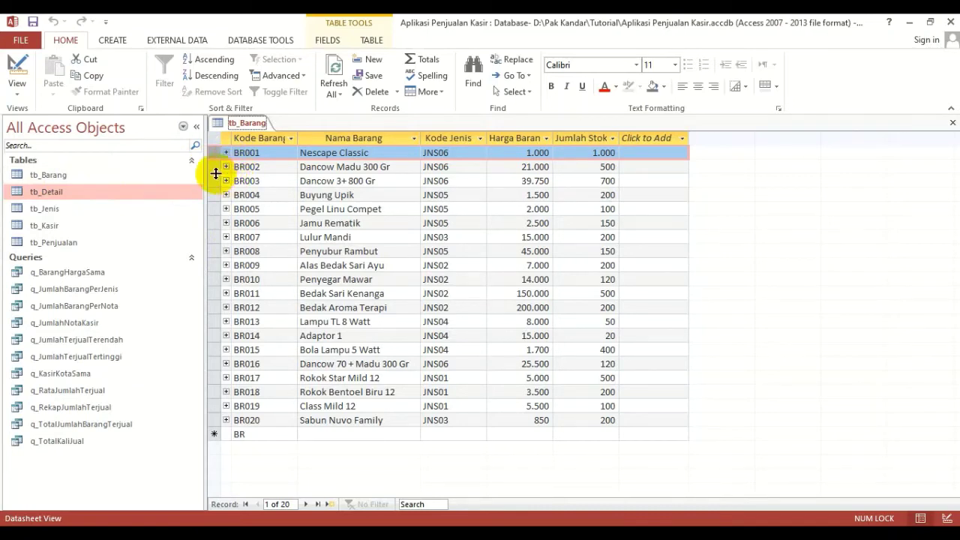
{"action": "left_click", "coordinate": [47, 192]}
{"action": "left_click", "coordinate": [47, 193]}
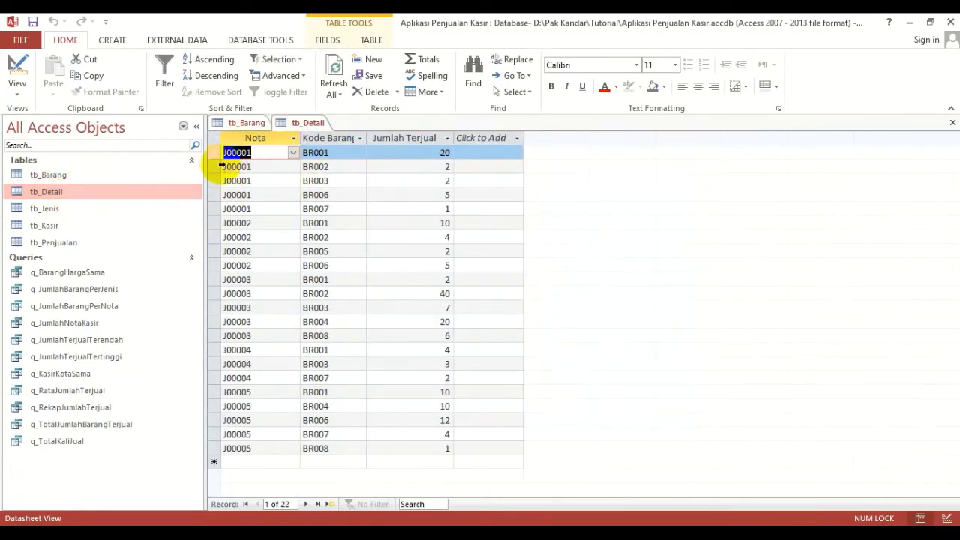
{"action": "left_click", "coordinate": [302, 153]}
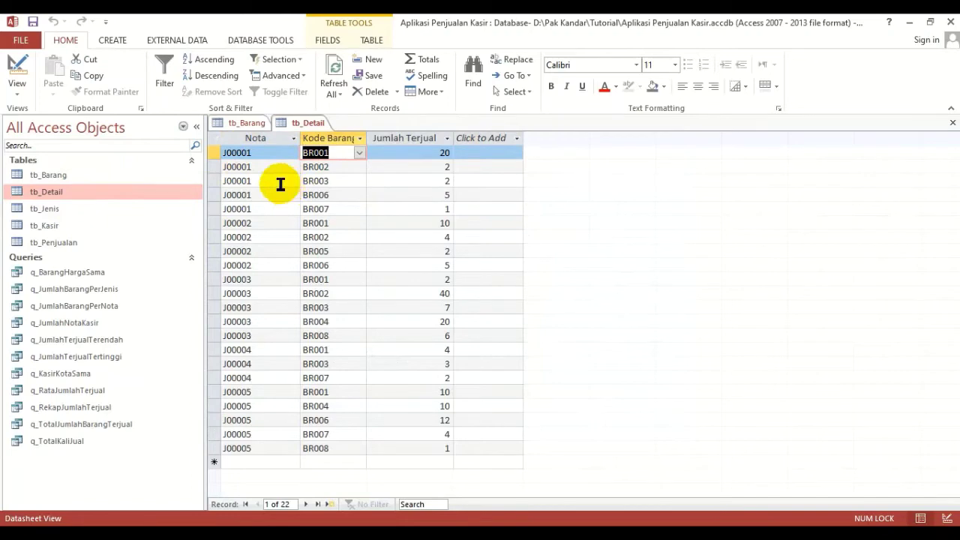
Compare the item codes in tb_Barang with those in tb_Detail, moving from BR001 to the BR002 record in tb_Barang.
{"action": "left_click", "coordinate": [255, 122]}
{"action": "left_click", "coordinate": [296, 120]}
{"action": "left_click", "coordinate": [255, 122]}
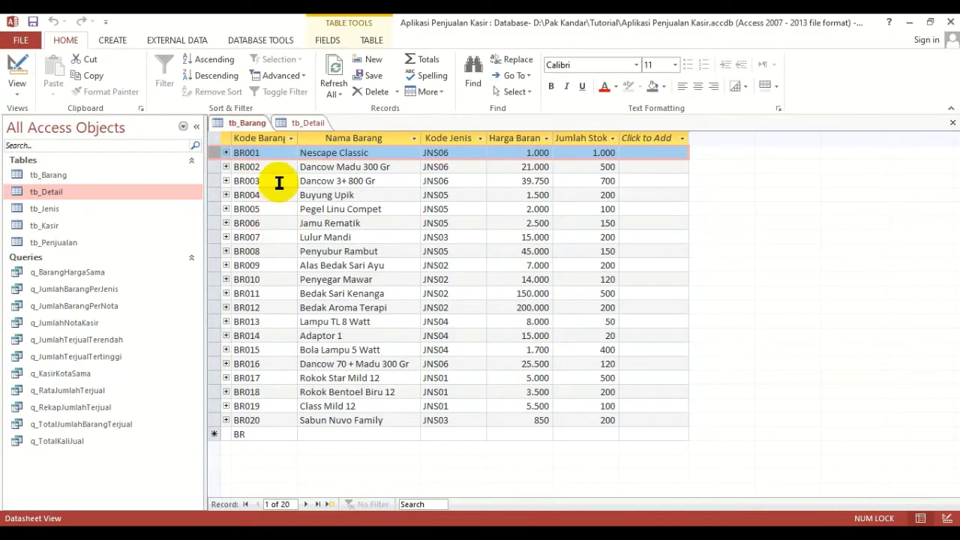
{"action": "left_click", "coordinate": [307, 126]}
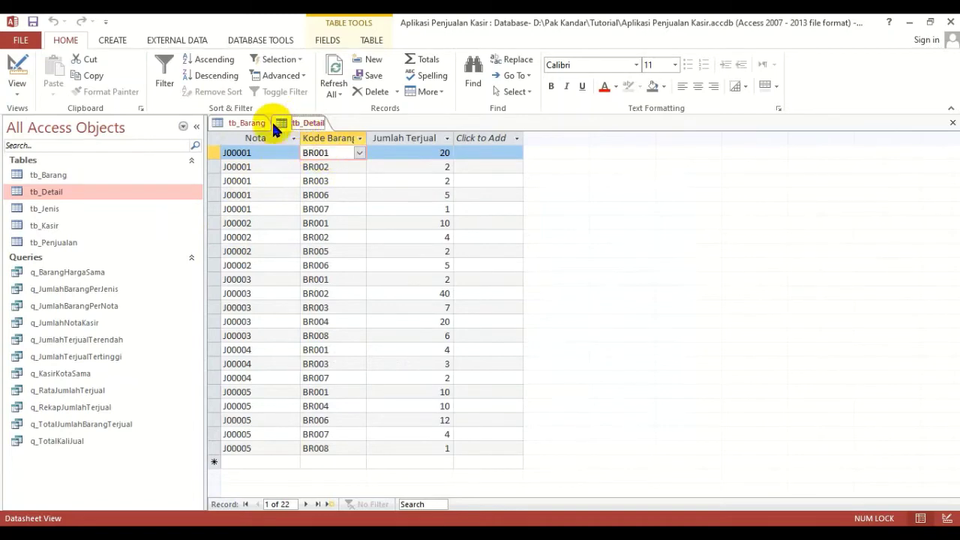
{"action": "left_click", "coordinate": [241, 123]}
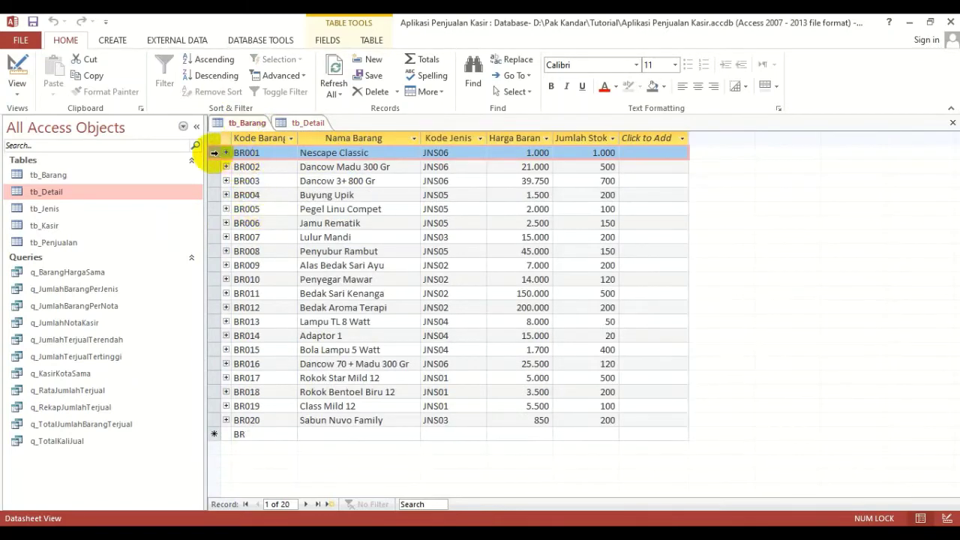
{"action": "left_click", "coordinate": [215, 166]}
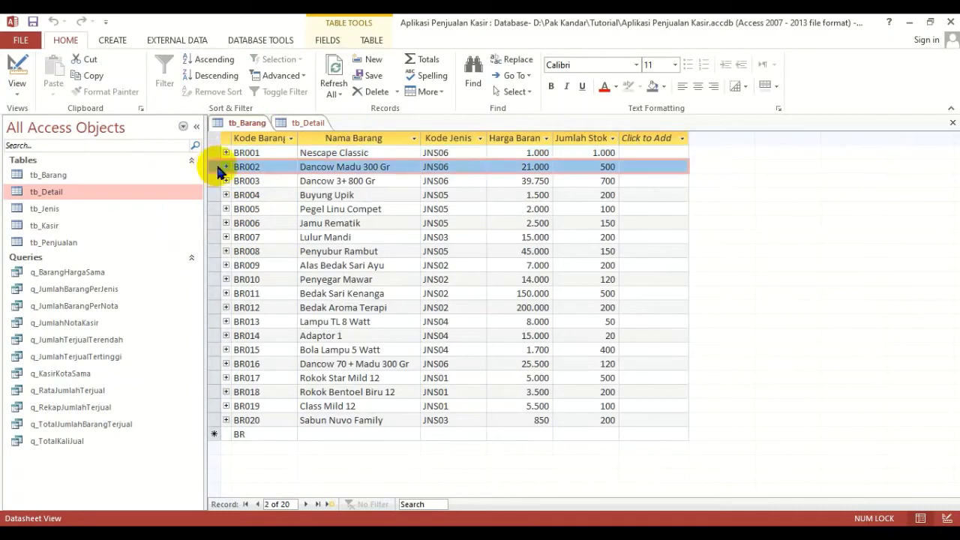
Compare the item codes in tb_Barang with those in tb_Detail, selecting the BR002 record in tb_Detail, and close both tables.
{"action": "left_click", "coordinate": [291, 123]}
{"action": "left_click", "coordinate": [214, 166]}
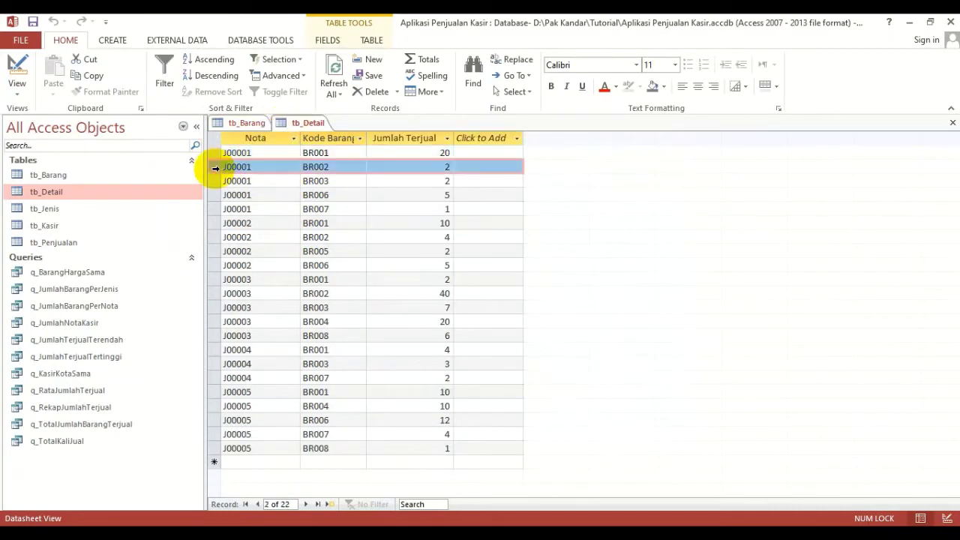
{"action": "left_click", "coordinate": [239, 123]}
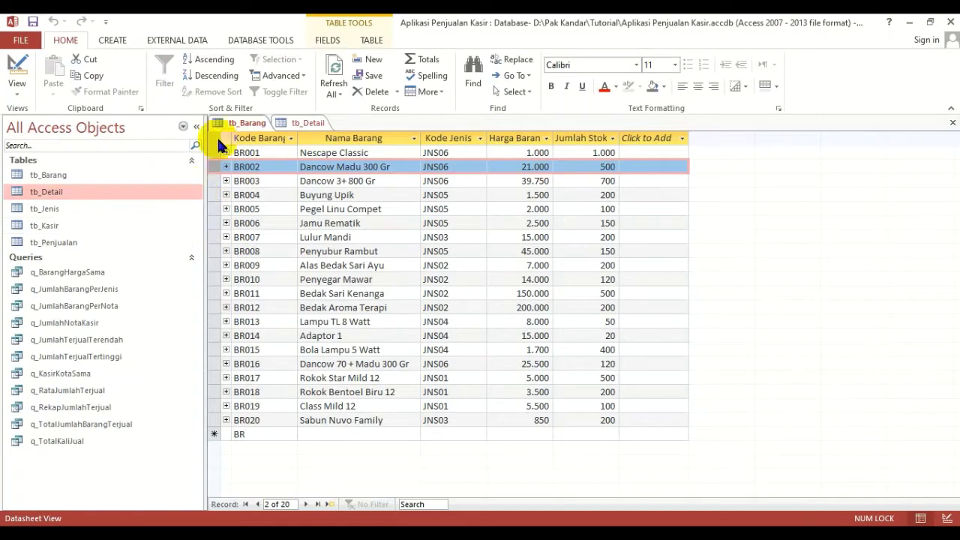
{"action": "left_click", "coordinate": [248, 123]}
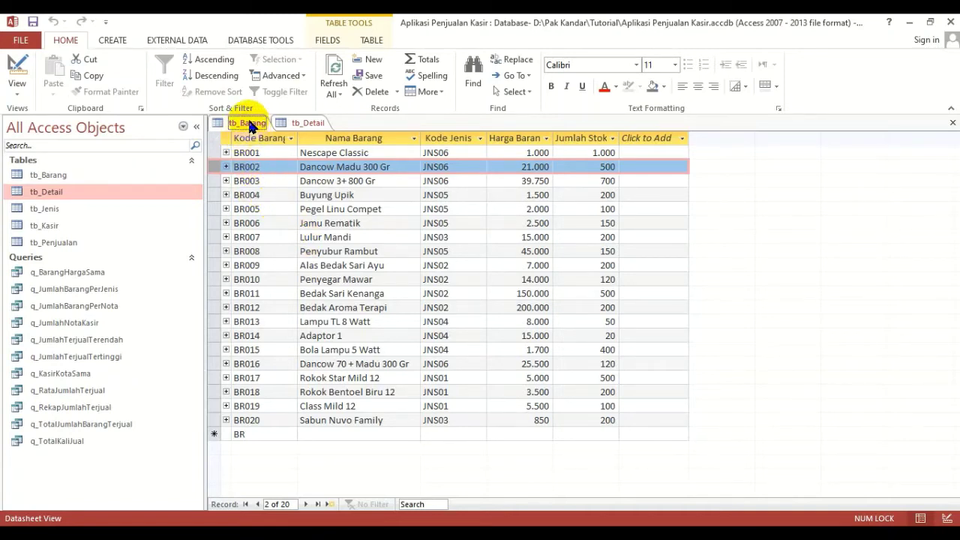
{"action": "left_click", "coordinate": [303, 125]}
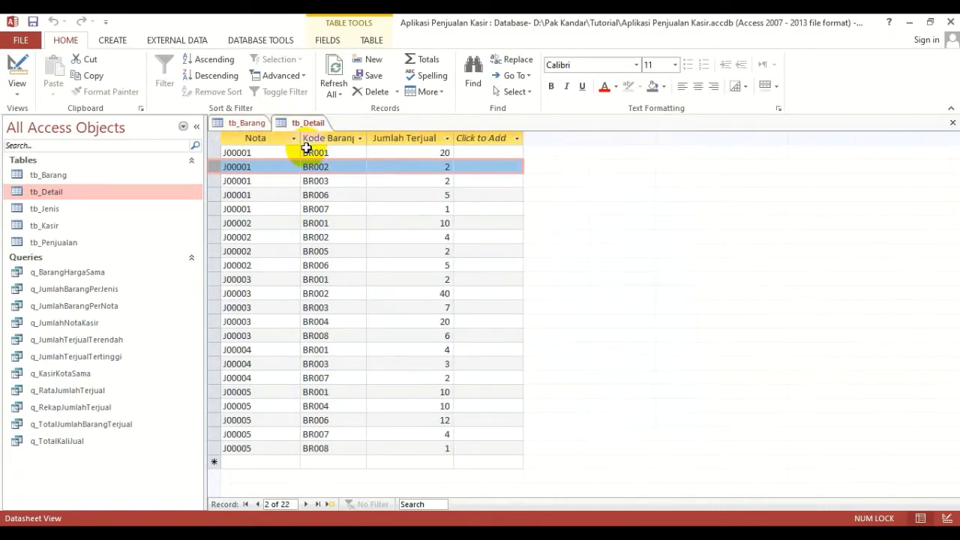
{"action": "left_click", "coordinate": [242, 121]}
{"action": "left_click", "coordinate": [300, 123]}
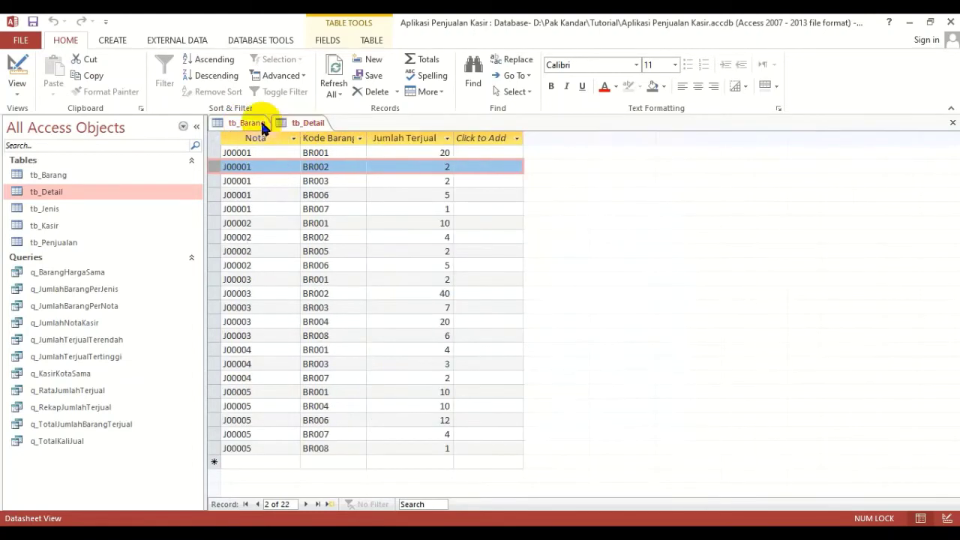
{"action": "left_click", "coordinate": [260, 121]}
{"action": "left_click", "coordinate": [299, 124]}
{"action": "left_click", "coordinate": [253, 123]}
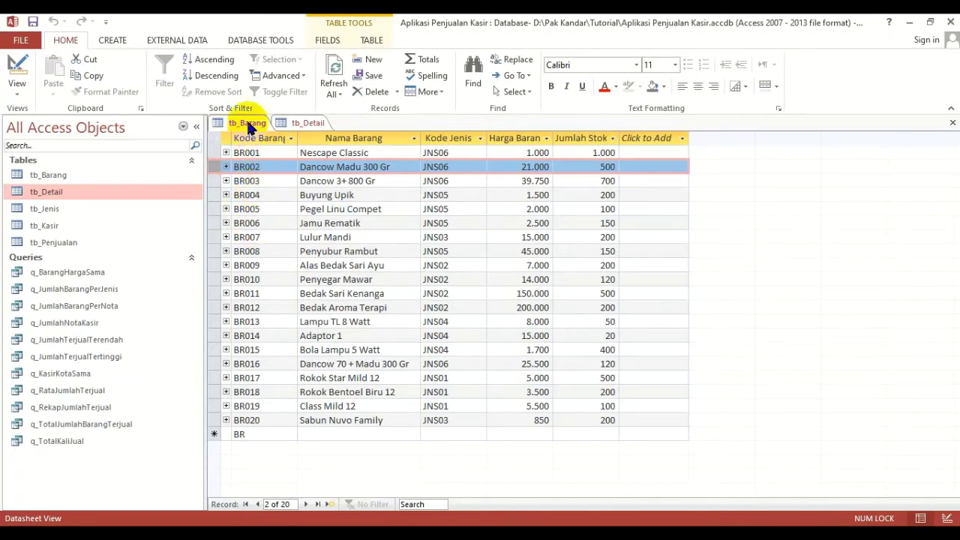
{"action": "left_click", "coordinate": [307, 126]}
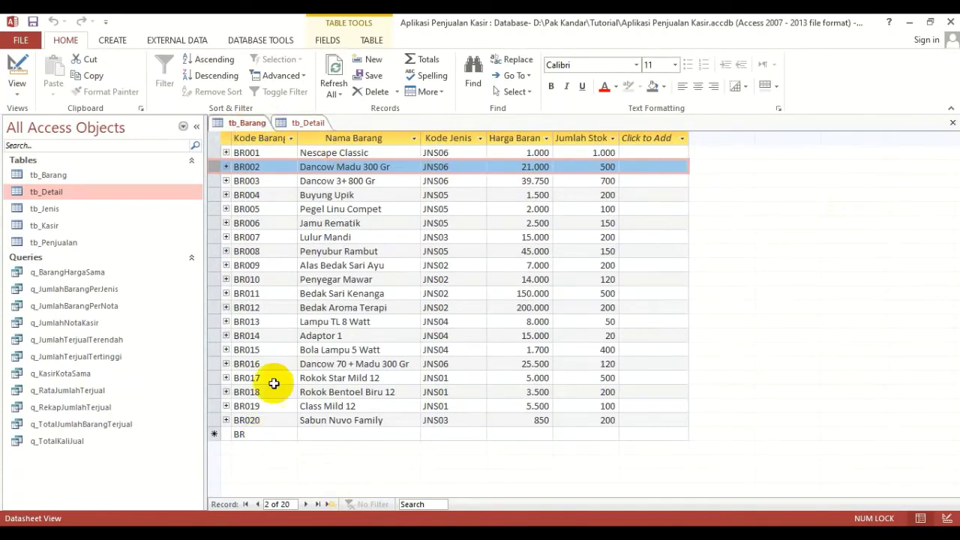
{"action": "left_click", "coordinate": [952, 123]}
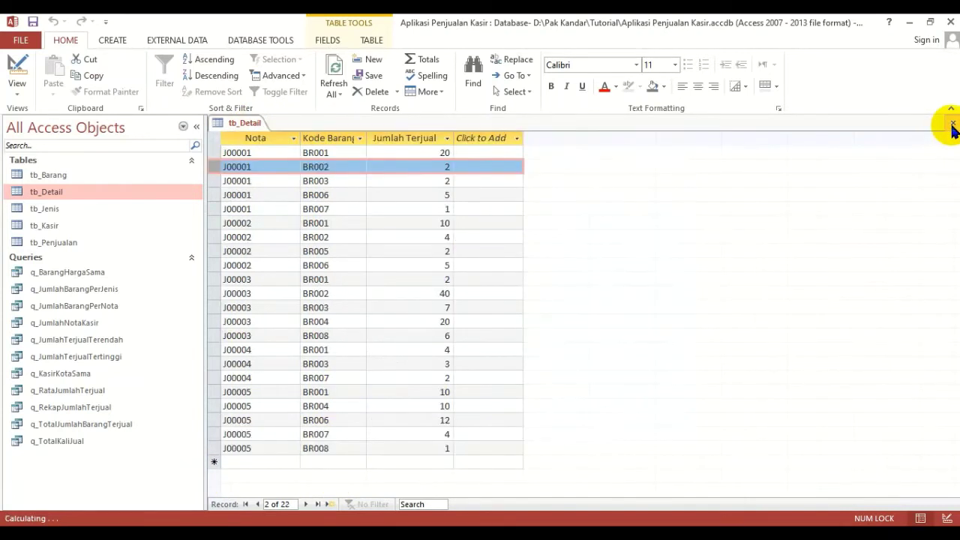
{"action": "left_click", "coordinate": [951, 123]}
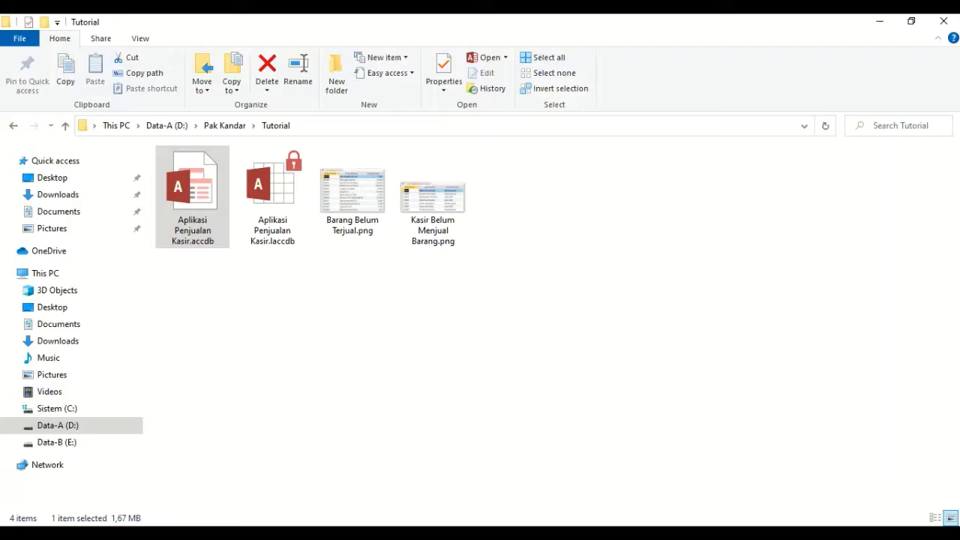
Open Barang Belum Terjual.png from the Tutorial folder, examine the enlarged example of unsold items, and close the image.
{"action": "double_click", "coordinate": [353, 221]}
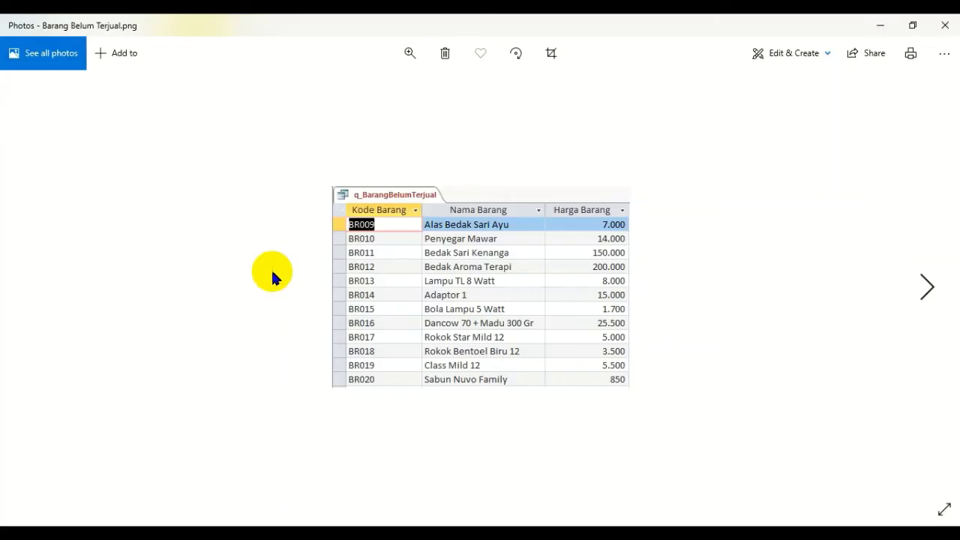
{"action": "left_click", "coordinate": [402, 56]}
{"action": "left_click_drag", "start_coordinate": [343, 90], "coordinate": [368, 97]}
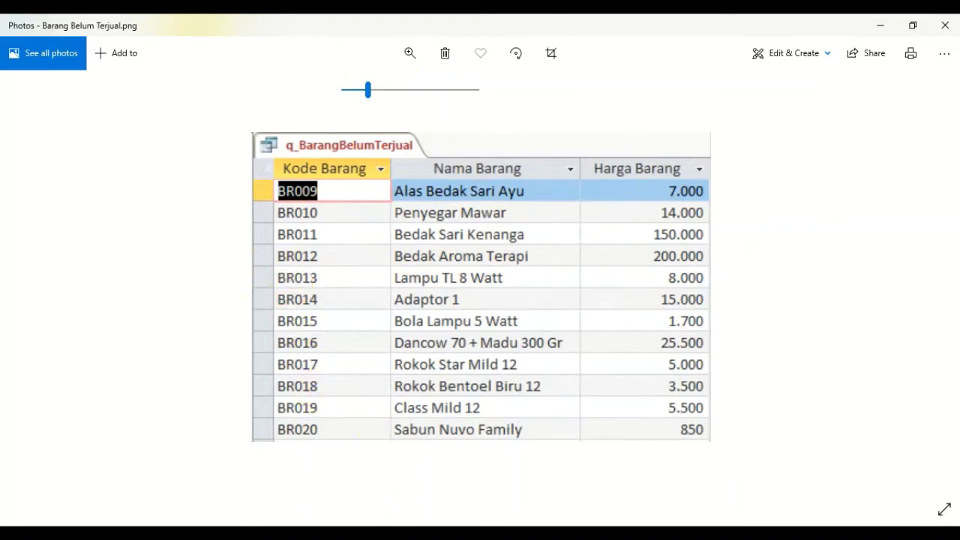
{"action": "key", "text": "alt+F4"}
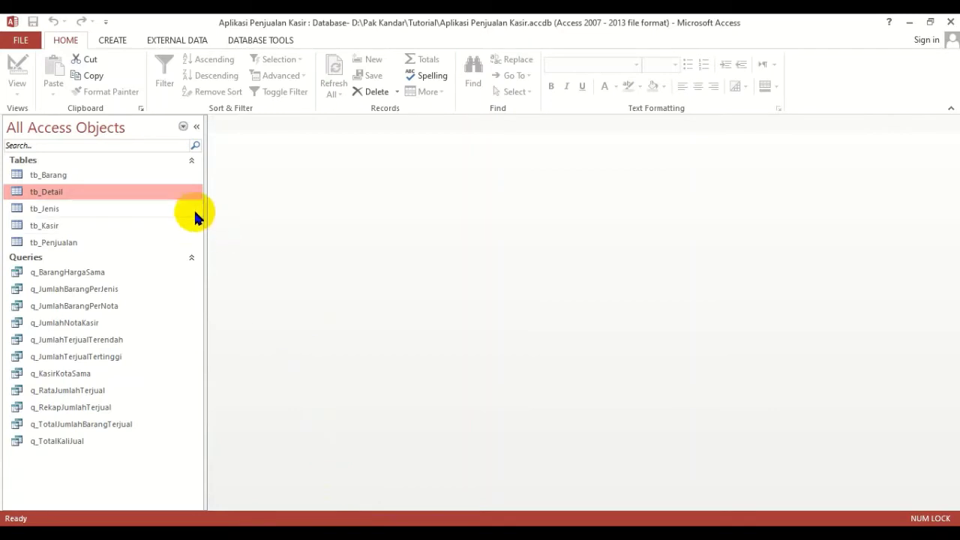
Start a Find Unmatched Query Wizard query with tb_Barang as the table whose records appear in the results.
{"action": "left_click", "coordinate": [117, 41]}
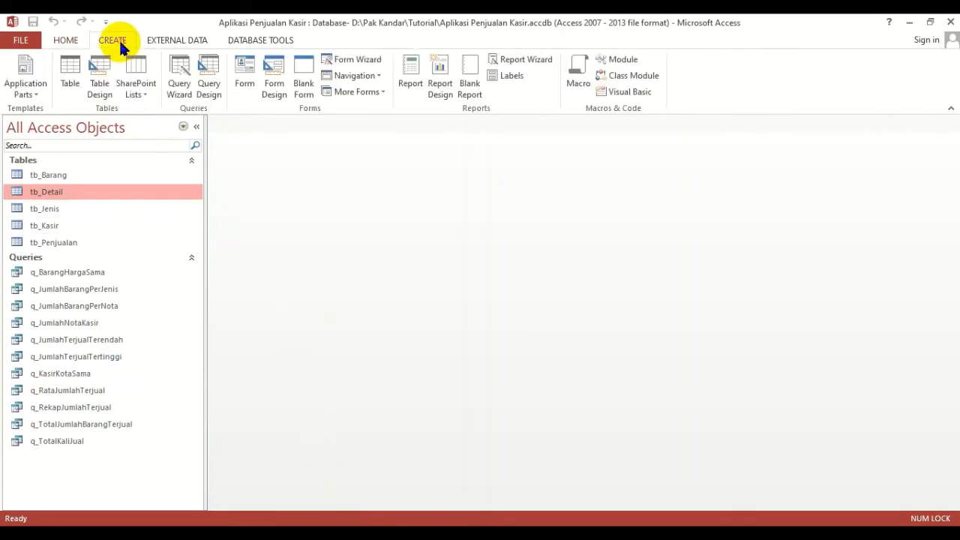
{"action": "left_click", "coordinate": [179, 82]}
{"action": "left_click", "coordinate": [589, 189]}
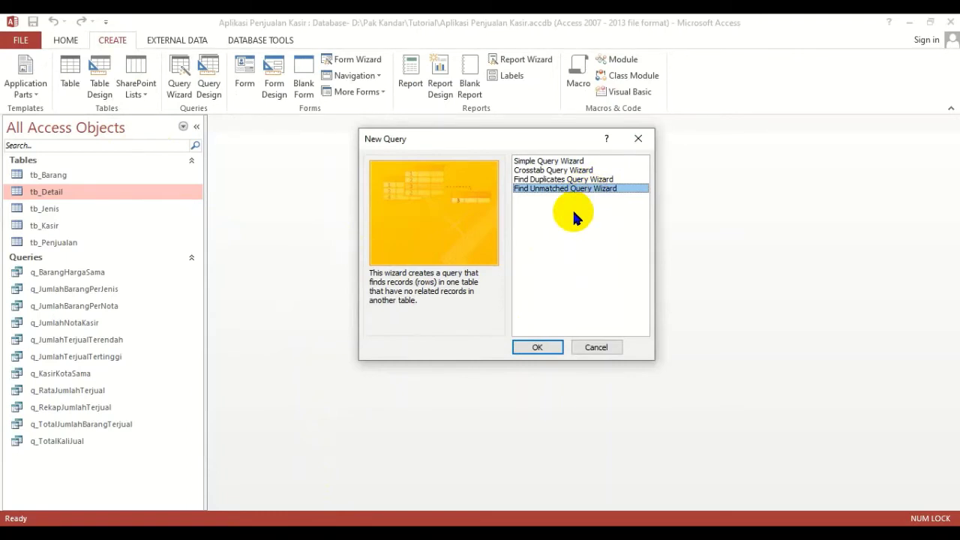
{"action": "left_click", "coordinate": [537, 346]}
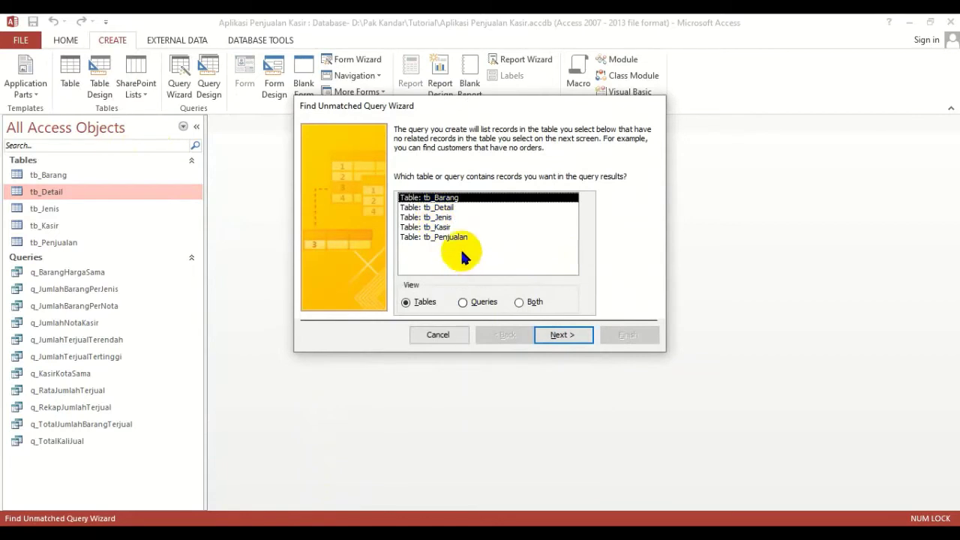
{"action": "left_click", "coordinate": [464, 238]}
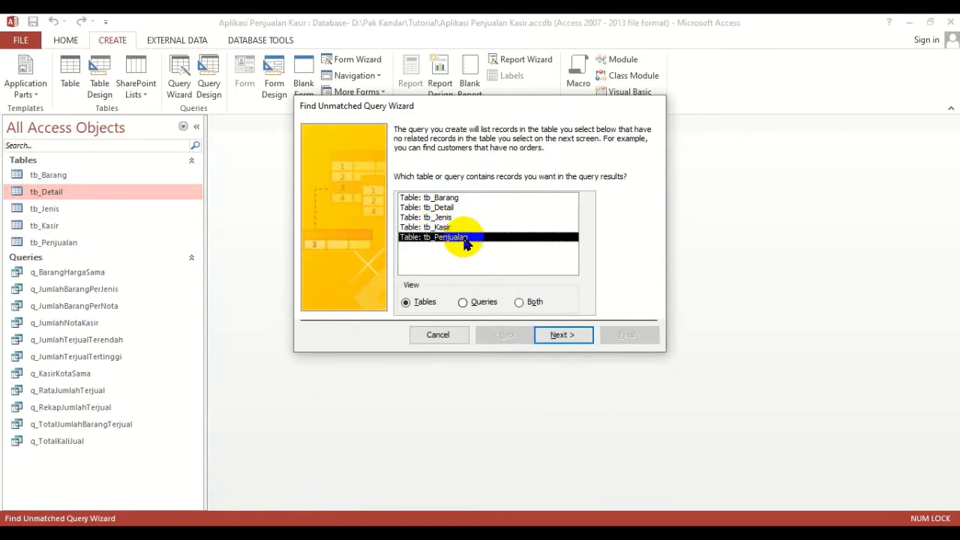
{"action": "left_click", "coordinate": [437, 199]}
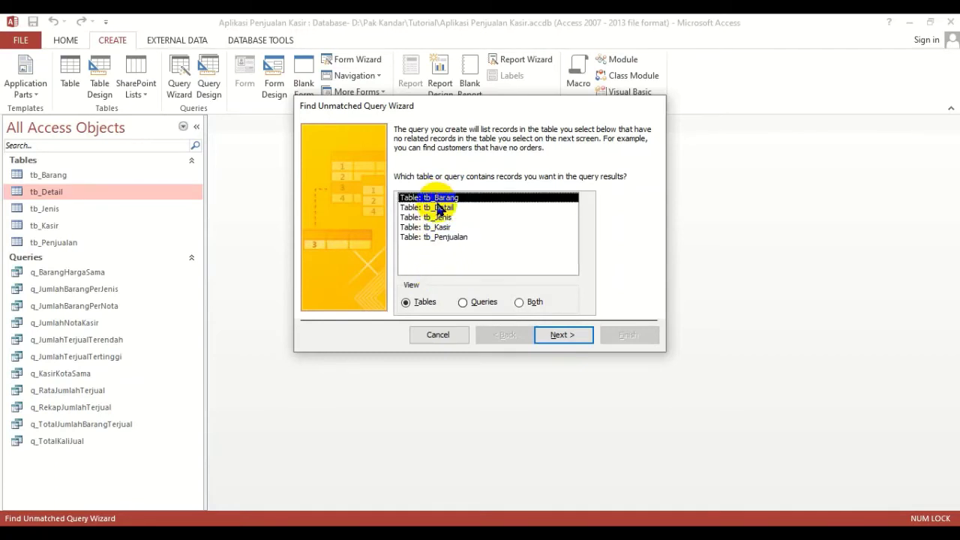
{"action": "left_click", "coordinate": [562, 335]}
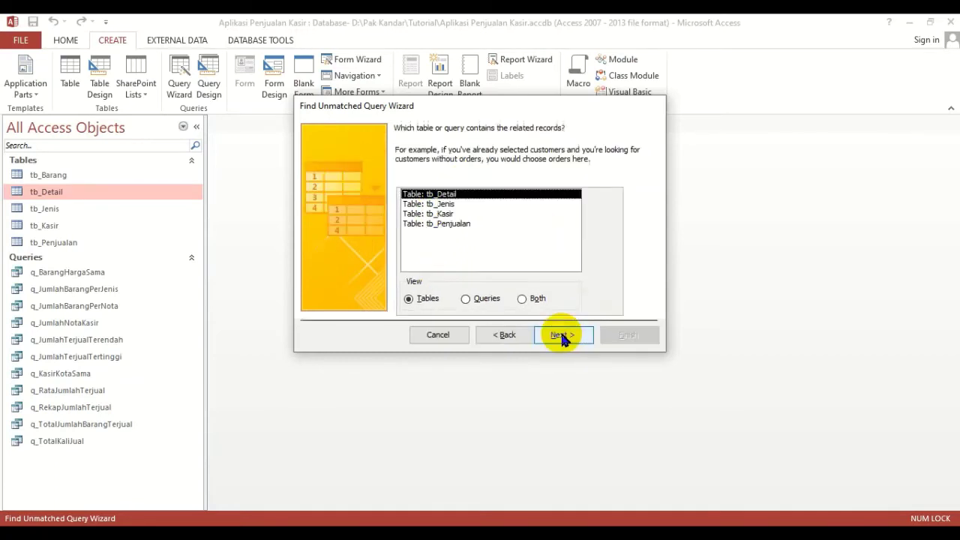
Choose tb_Detail as the table containing the related records.
{"action": "left_click", "coordinate": [425, 224]}
{"action": "left_click", "coordinate": [439, 194]}
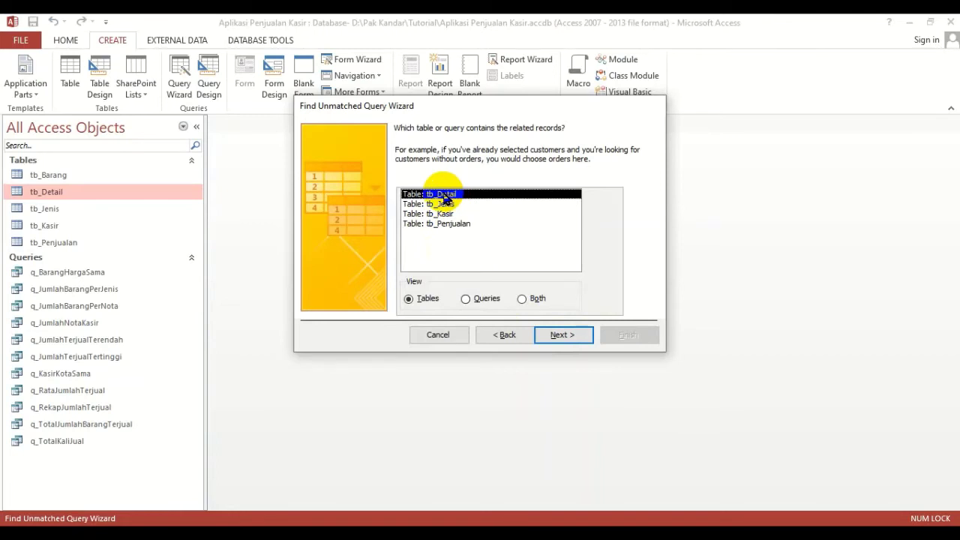
{"action": "left_click", "coordinate": [557, 335]}
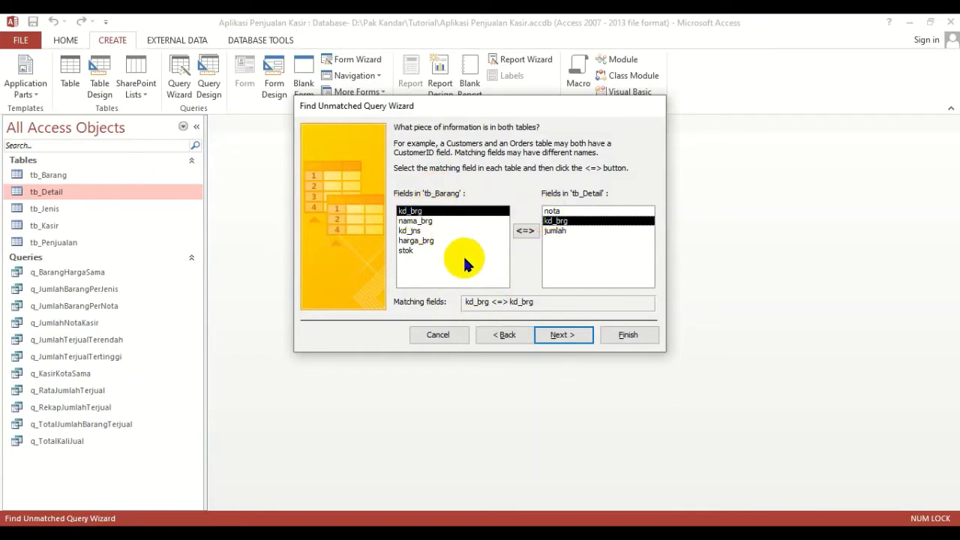
Match the kd_brg field of tb_Barang with the kd_brg field of tb_Detail.
{"action": "left_click", "coordinate": [429, 213]}
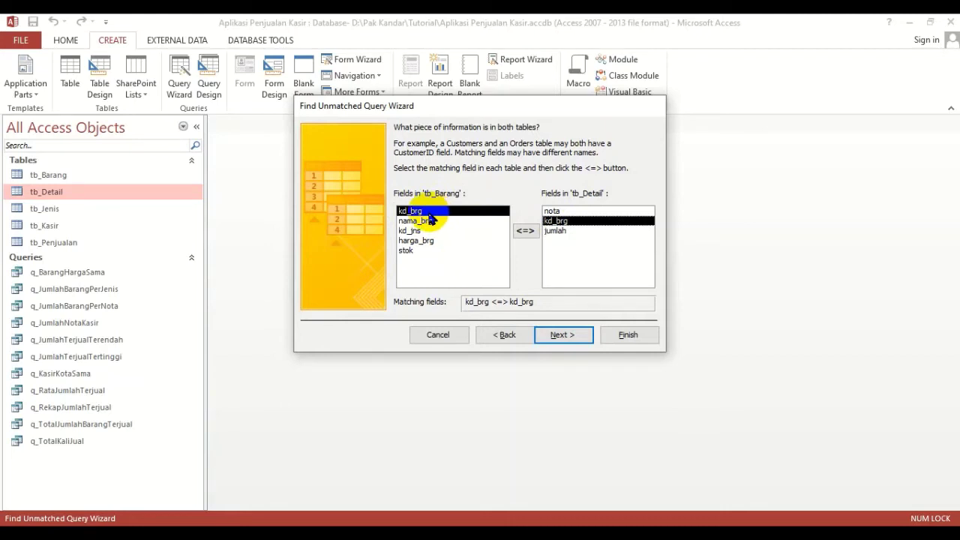
{"action": "left_click", "coordinate": [546, 221]}
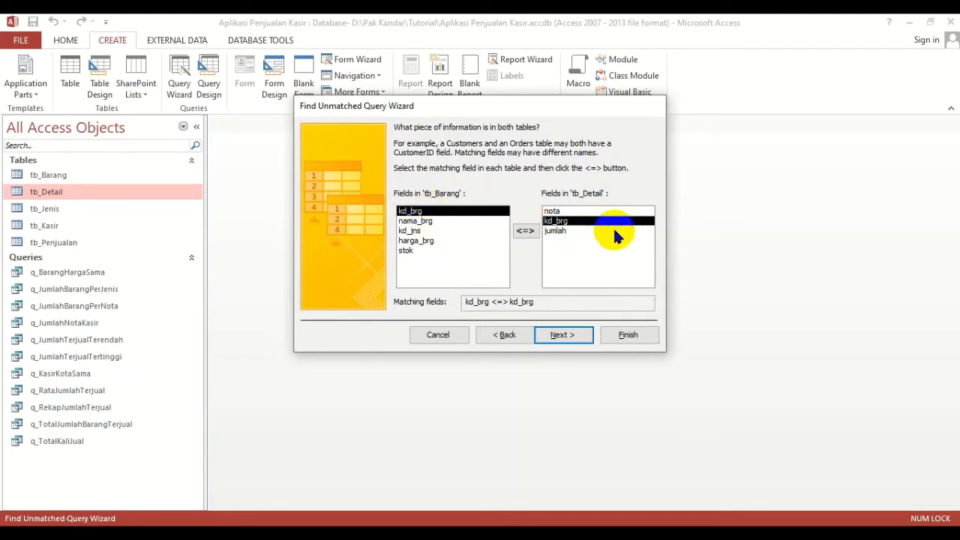
{"action": "left_click", "coordinate": [525, 230]}
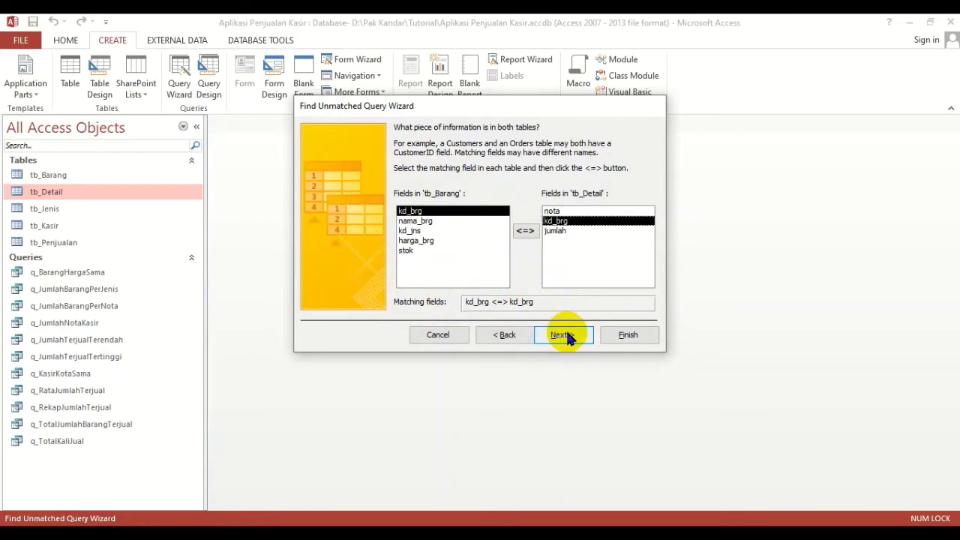
Try to match harga_brg of tb_Barang with kd_brg of tb_Detail and dismiss the warning.
{"action": "left_click", "coordinate": [420, 240]}
{"action": "left_click", "coordinate": [525, 230]}
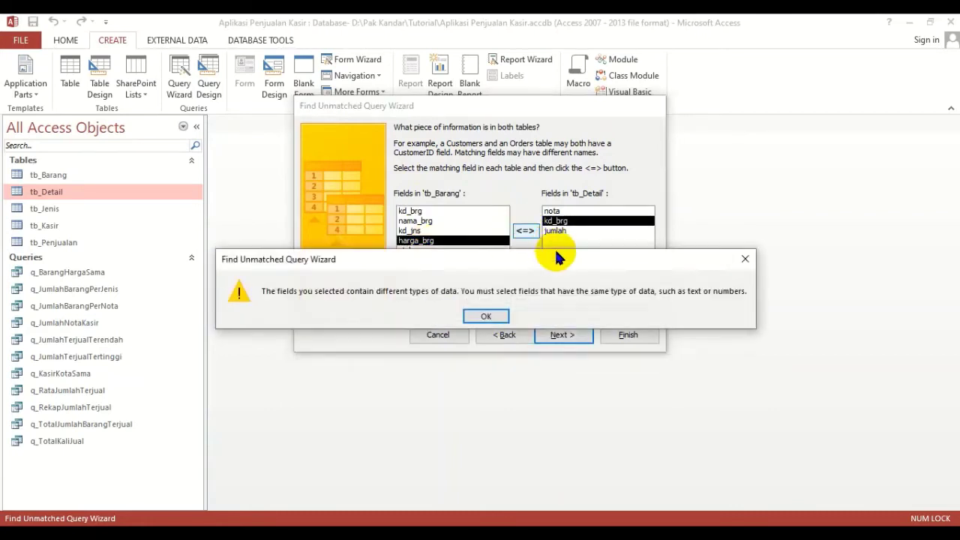
{"action": "left_click", "coordinate": [486, 316]}
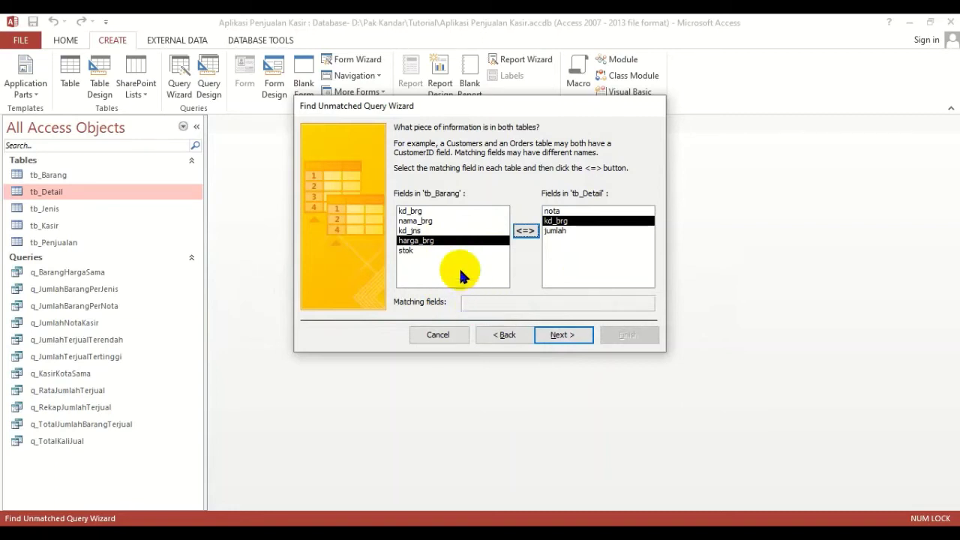
Set kd_brg in tb_Barang and kd_brg in tb_Detail as the matching fields and continue to the result fields.
{"action": "left_click", "coordinate": [422, 212]}
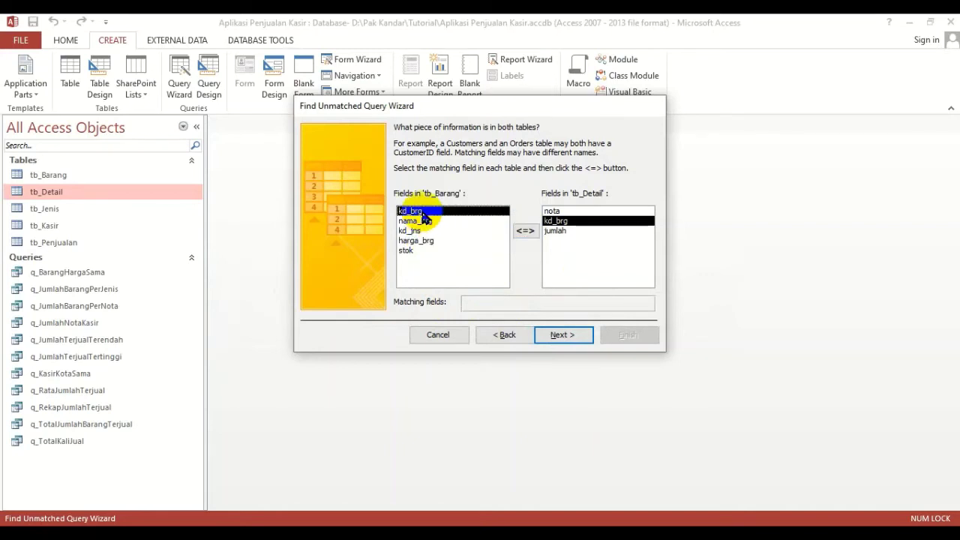
{"action": "left_click", "coordinate": [577, 222]}
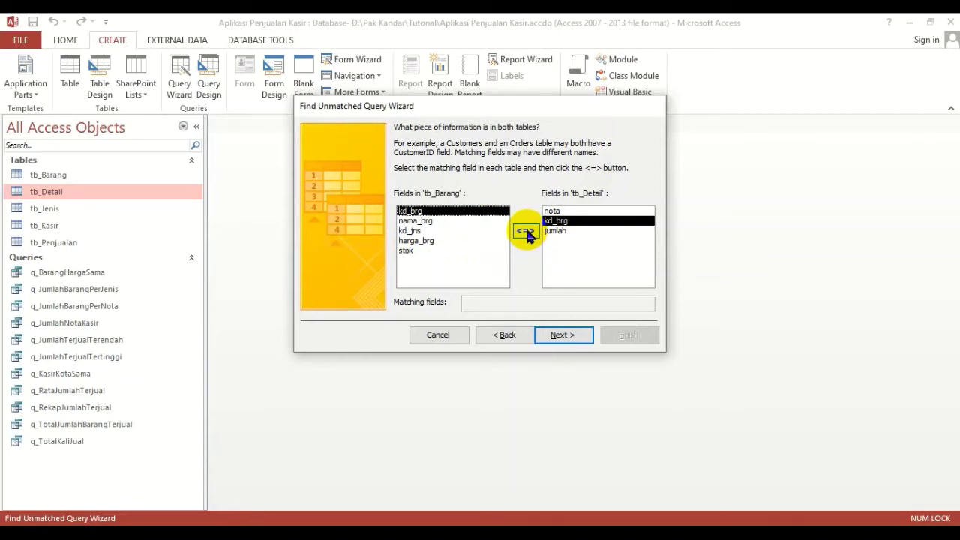
{"action": "left_click", "coordinate": [421, 213]}
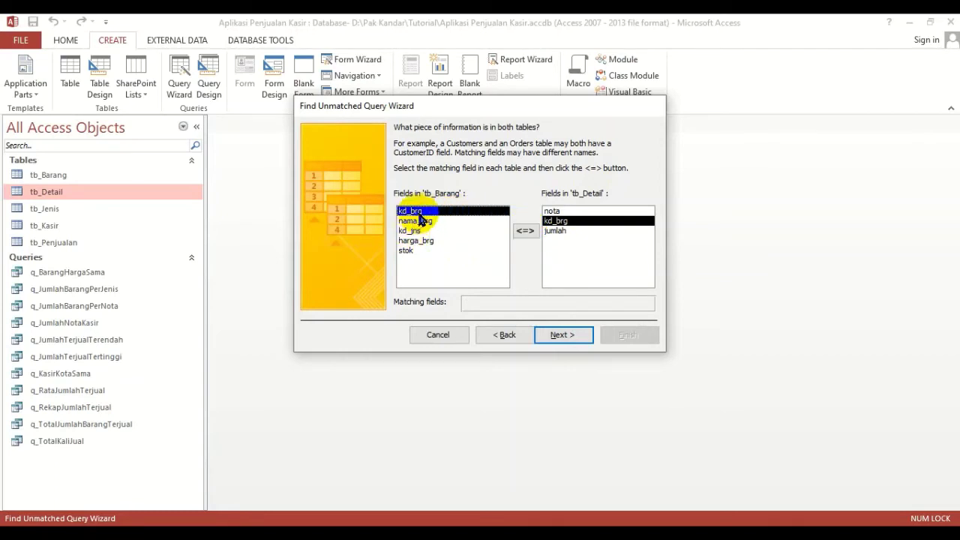
{"action": "left_click", "coordinate": [562, 223]}
{"action": "left_click", "coordinate": [432, 214]}
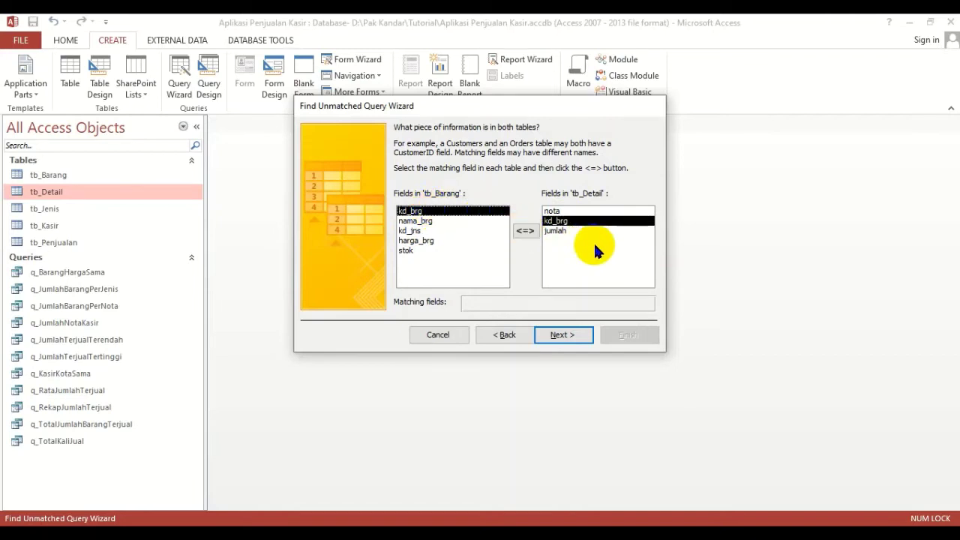
{"action": "left_click", "coordinate": [525, 230]}
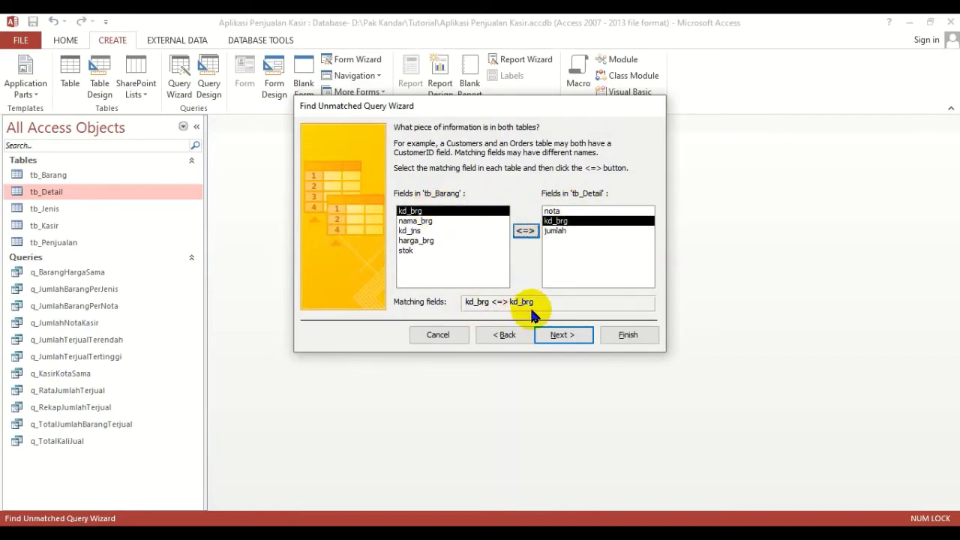
{"action": "left_click", "coordinate": [568, 341]}
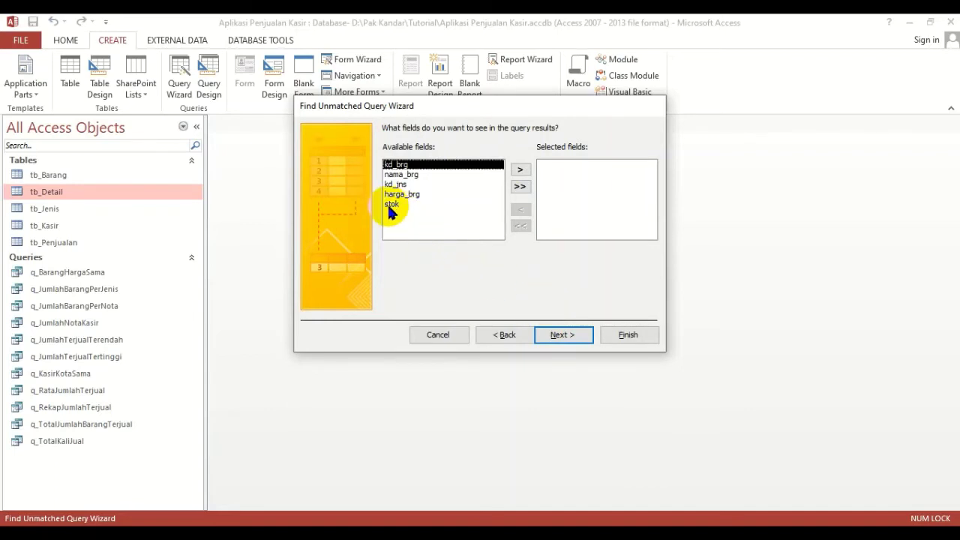
Include the kd_brg, nama_brg and harga_brg fields in the query results.
{"action": "left_click", "coordinate": [524, 171]}
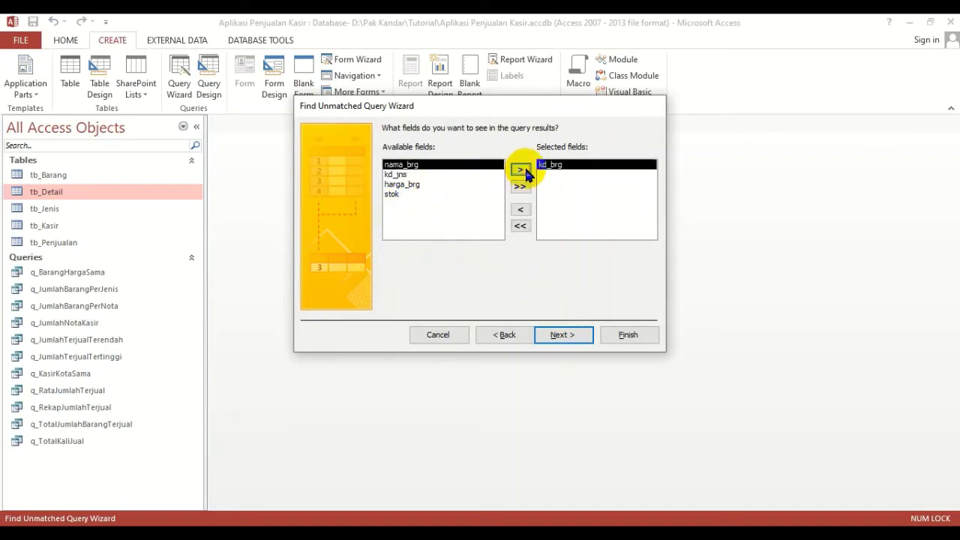
{"action": "left_click", "coordinate": [524, 174]}
{"action": "left_click", "coordinate": [416, 174]}
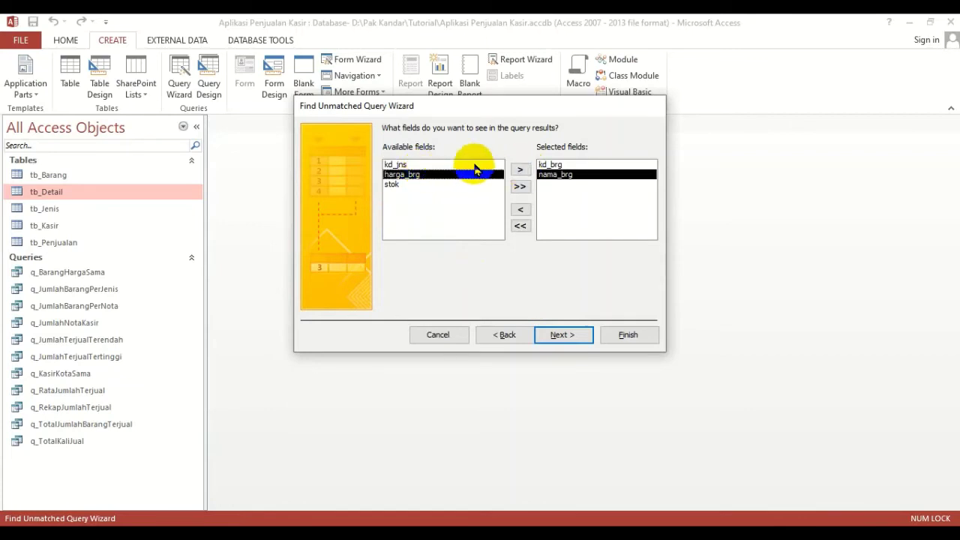
{"action": "left_click", "coordinate": [519, 169]}
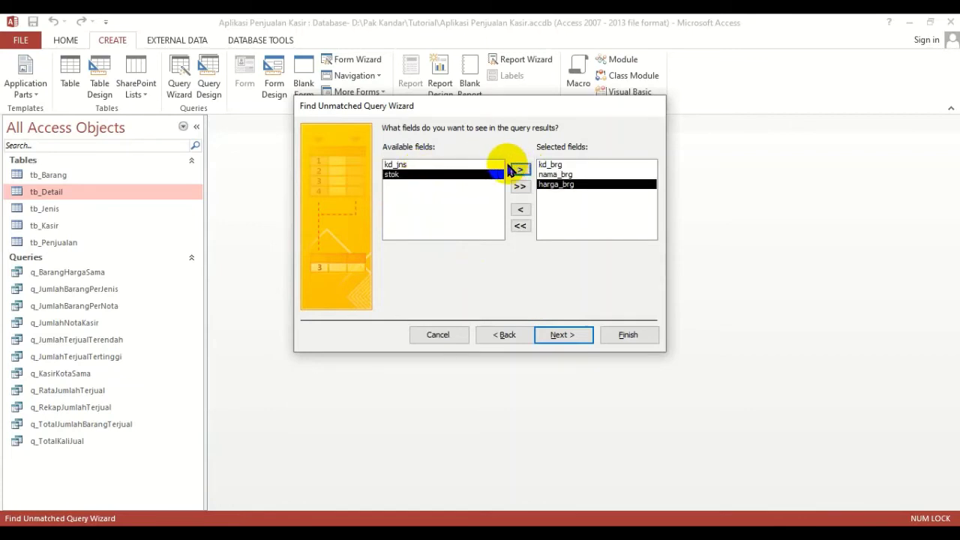
{"action": "left_click", "coordinate": [563, 335]}
Name the unmatched query q_BarangBelumTerjual and finish the wizard to view its results.
{"action": "type", "text": "q_BarangBelumTerjual"}
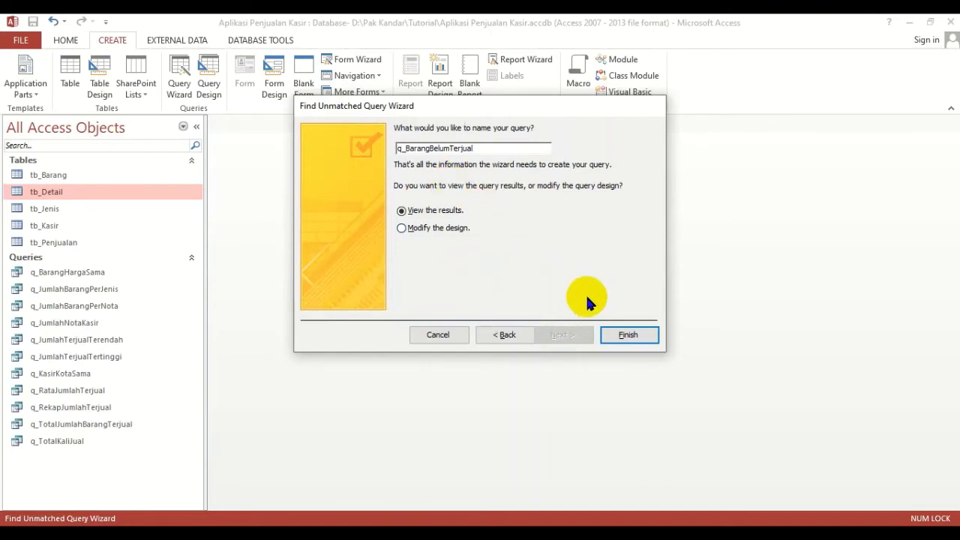
{"action": "left_click", "coordinate": [627, 334]}
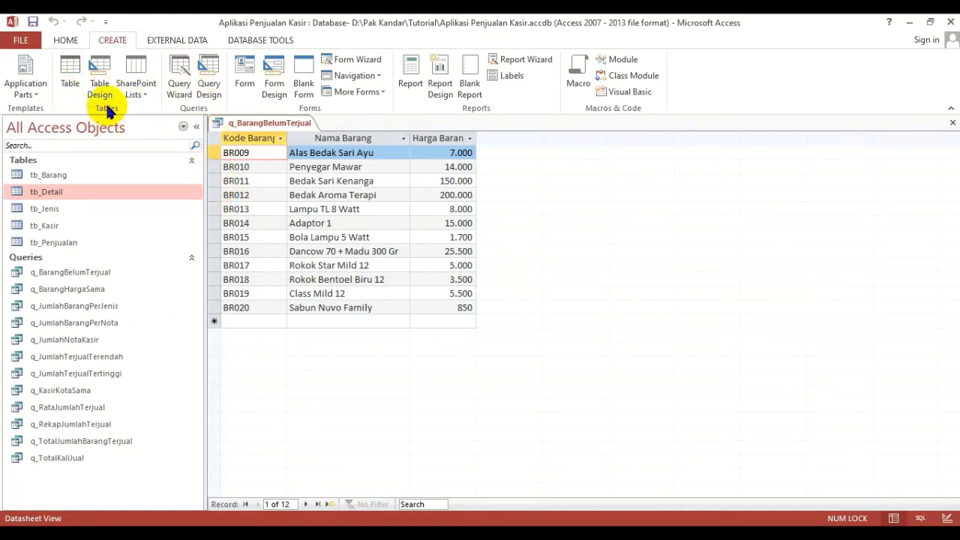
Sort the kd_brg column of tb_Barang in ascending order in the query design.
{"action": "left_click", "coordinate": [65, 40]}
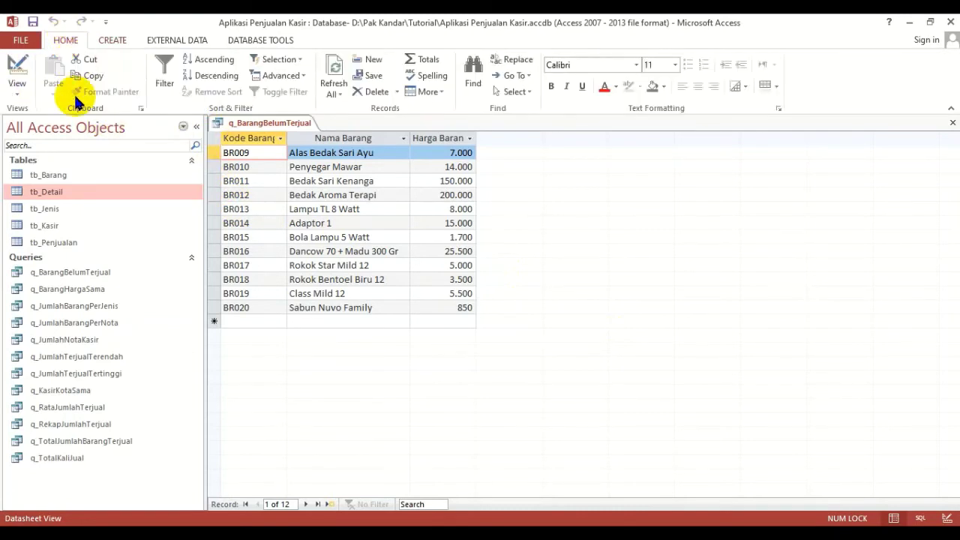
{"action": "left_click", "coordinate": [30, 71]}
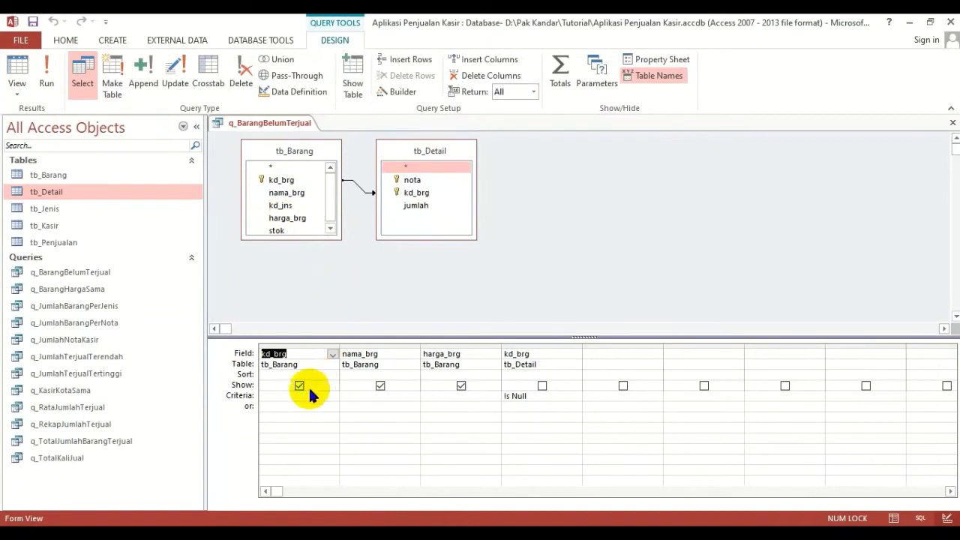
{"action": "double_click", "coordinate": [303, 374]}
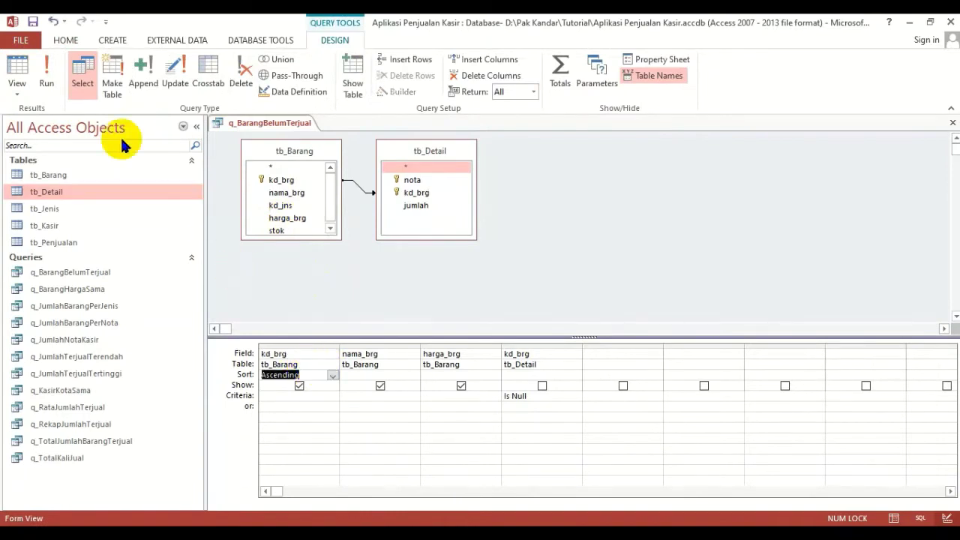
Show the query results and widen the Kode Barang and Harga Barang columns to fit their headings.
{"action": "left_click", "coordinate": [16, 69]}
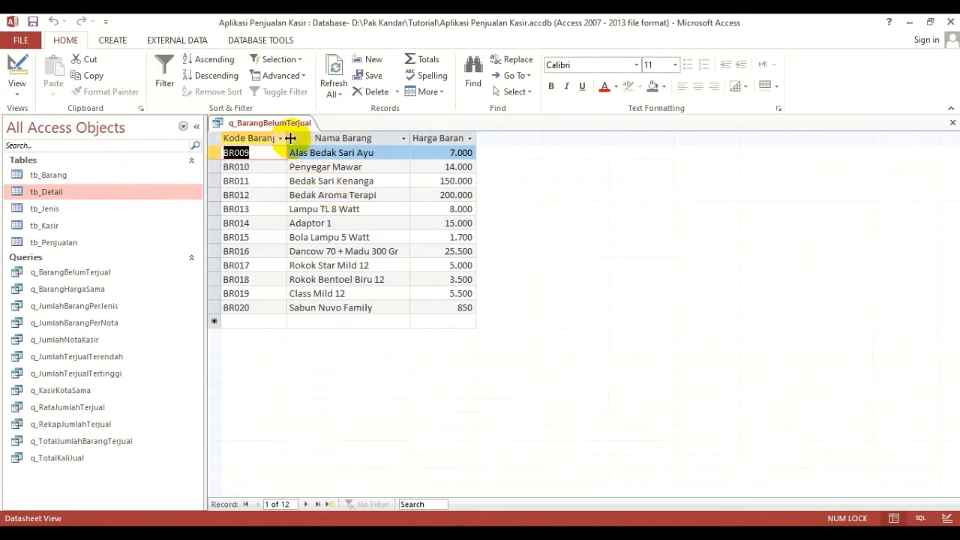
{"action": "left_click_drag", "start_coordinate": [291, 138], "coordinate": [299, 138]}
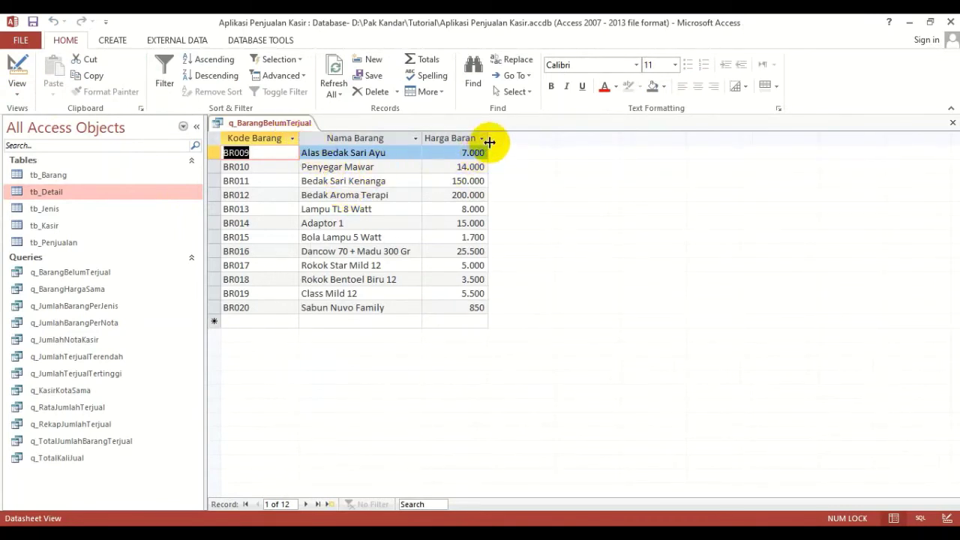
{"action": "left_click_drag", "start_coordinate": [489, 142], "coordinate": [507, 141]}
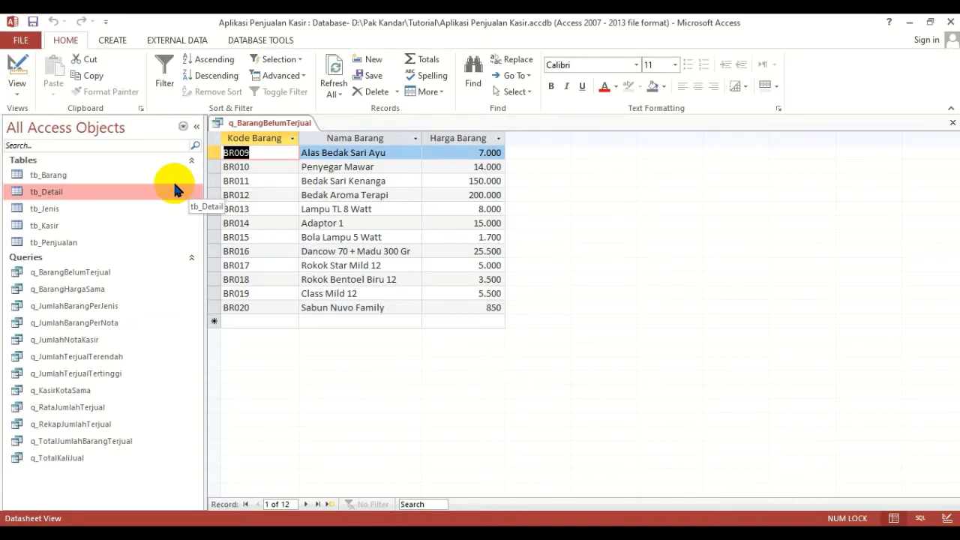
Examine the kd_brg column of tb_Detail in the query design, including its Show setting and Is Null criterion.
{"action": "left_click", "coordinate": [18, 69]}
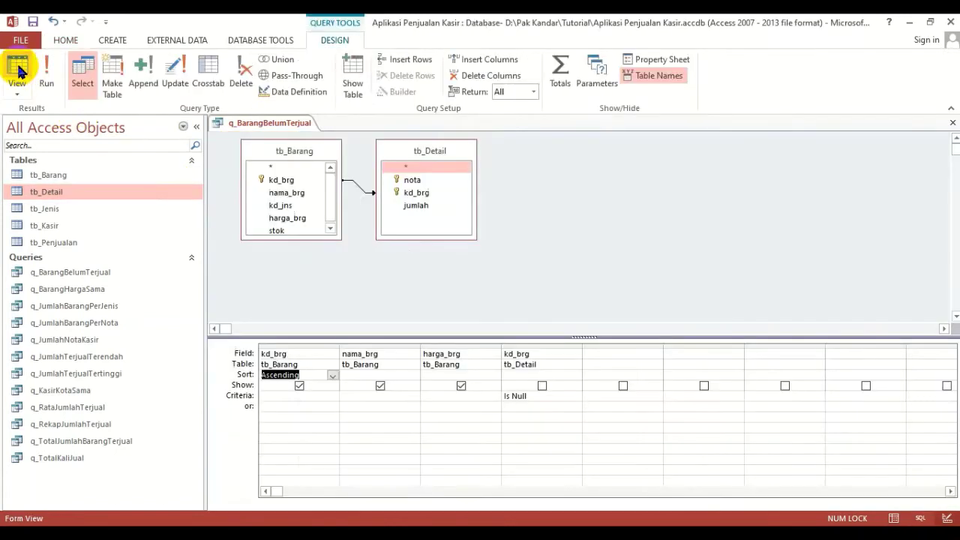
{"action": "left_click", "coordinate": [533, 345]}
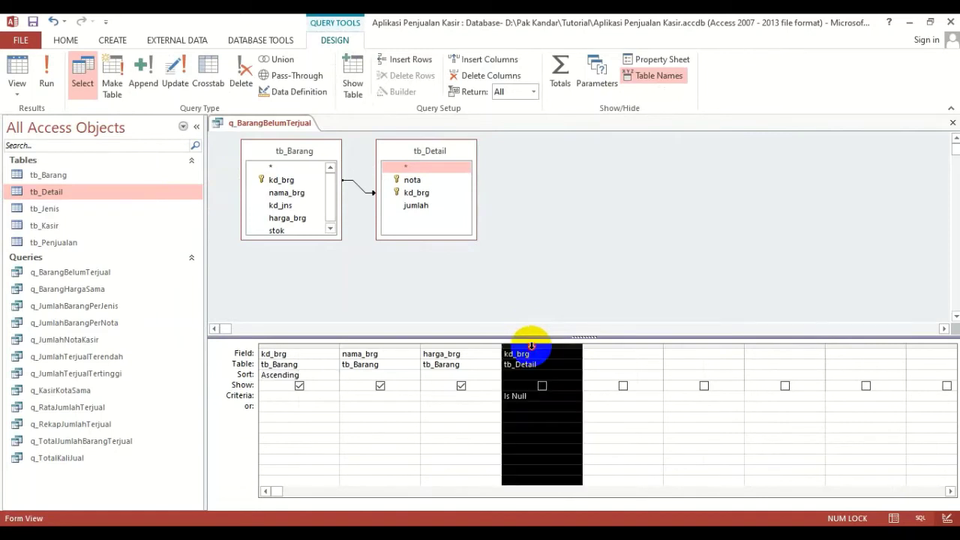
{"action": "left_click", "coordinate": [541, 385]}
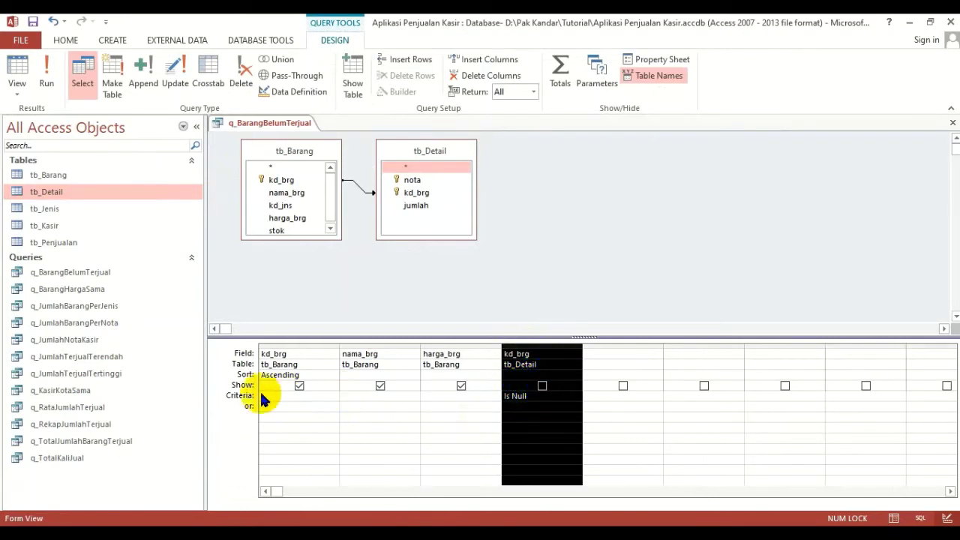
{"action": "left_click", "coordinate": [541, 385]}
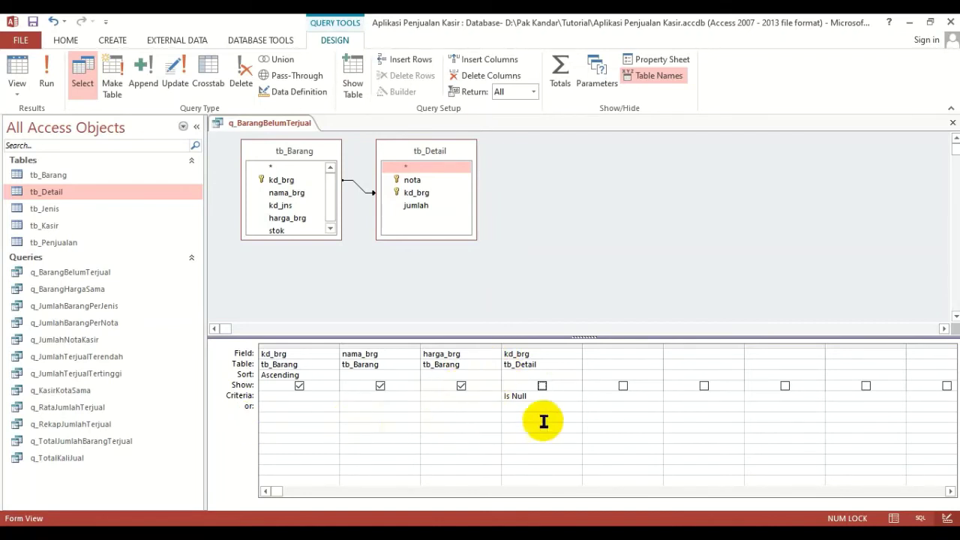
{"action": "left_click", "coordinate": [534, 343]}
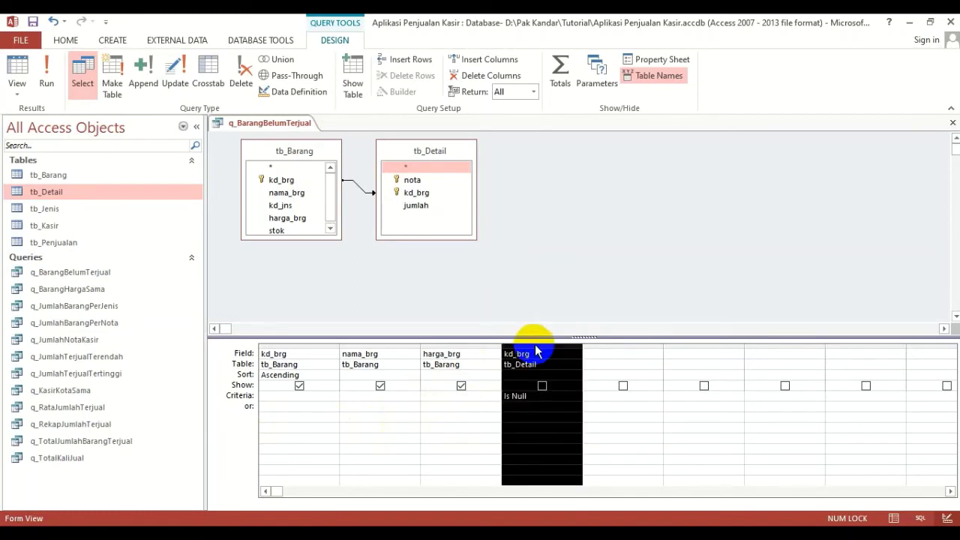
{"action": "left_click", "coordinate": [527, 396]}
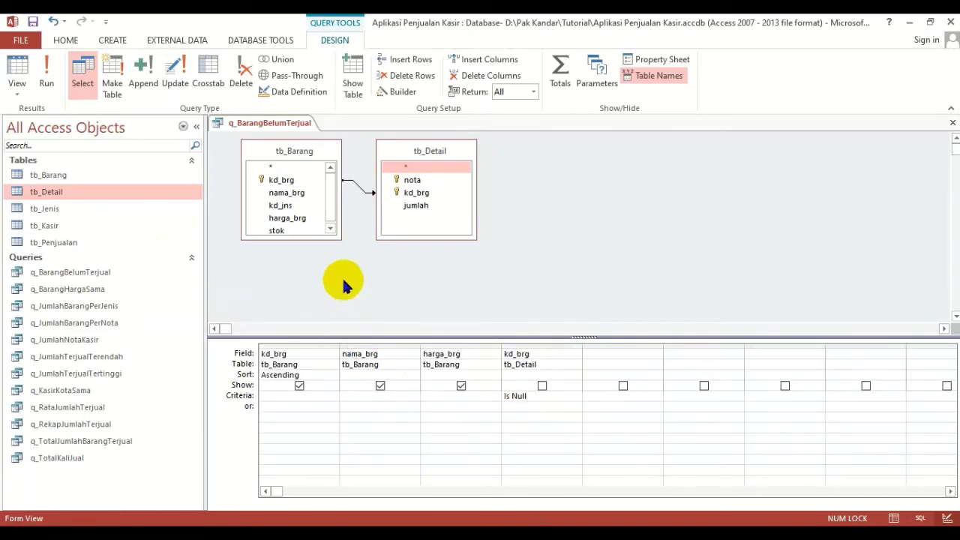
Hide harga_brg from the query results, check the datasheet, and close the query with its design changes saved.
{"action": "left_click", "coordinate": [461, 385]}
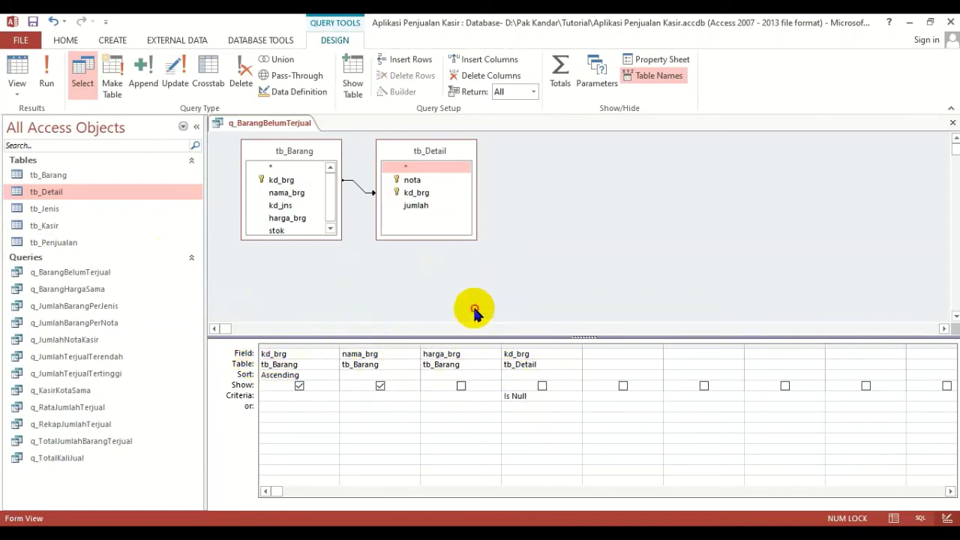
{"action": "left_click", "coordinate": [17, 69]}
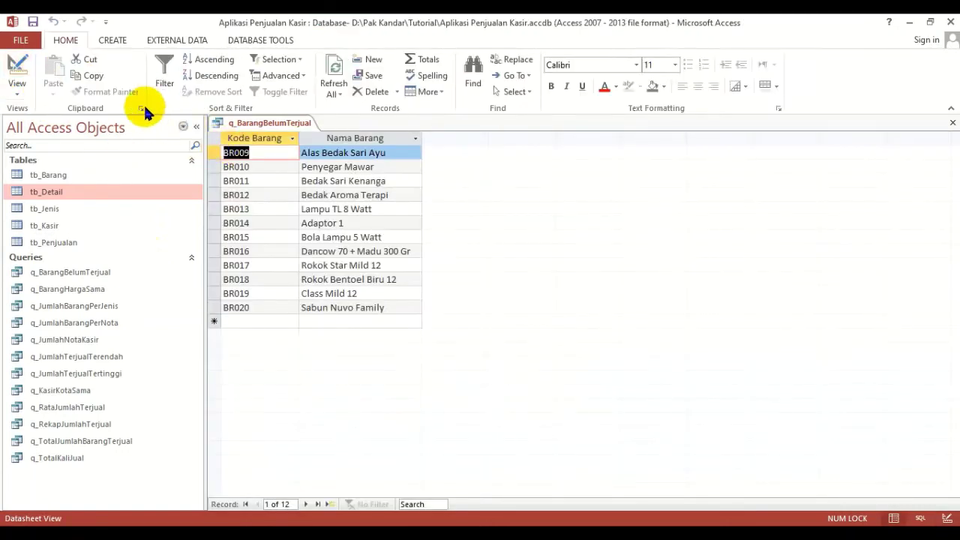
{"action": "left_click", "coordinate": [18, 69]}
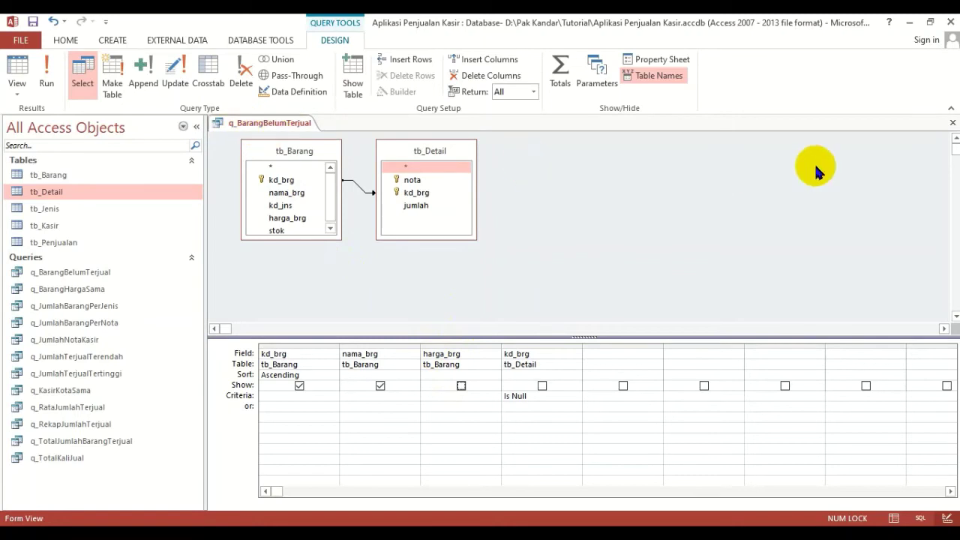
{"action": "left_click", "coordinate": [953, 122]}
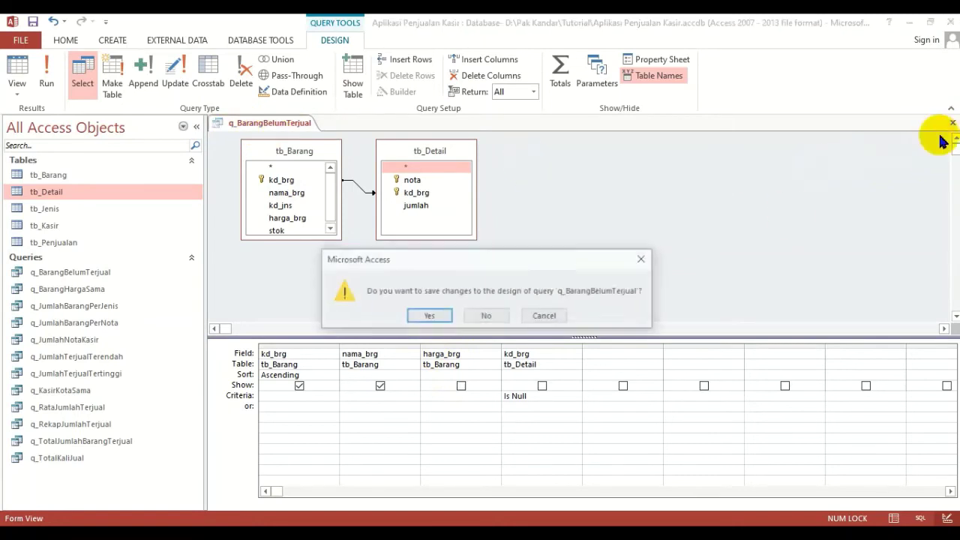
{"action": "left_click", "coordinate": [428, 316]}
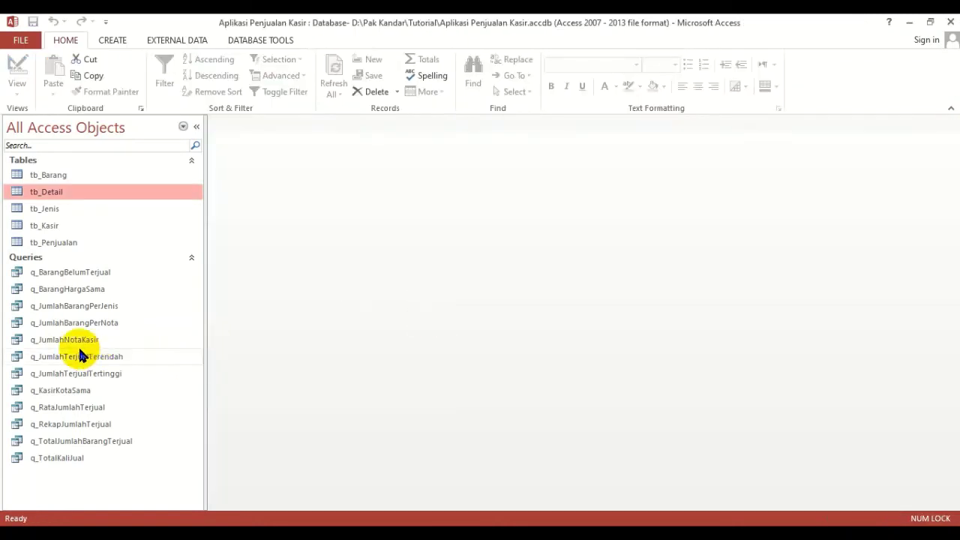
Reopen q_BarangBelumTerjual to check its results and return to its design.
{"action": "left_click", "coordinate": [75, 276]}
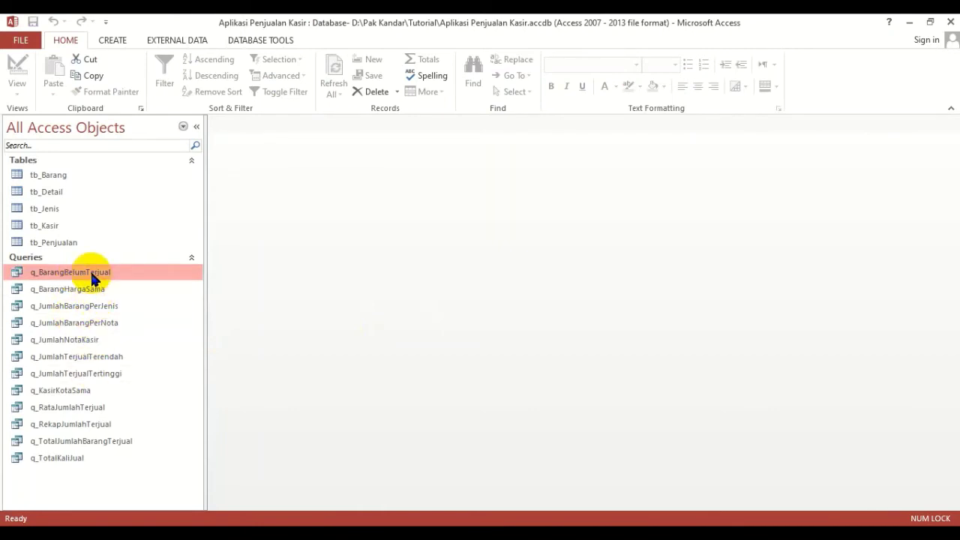
{"action": "double_click", "coordinate": [91, 278]}
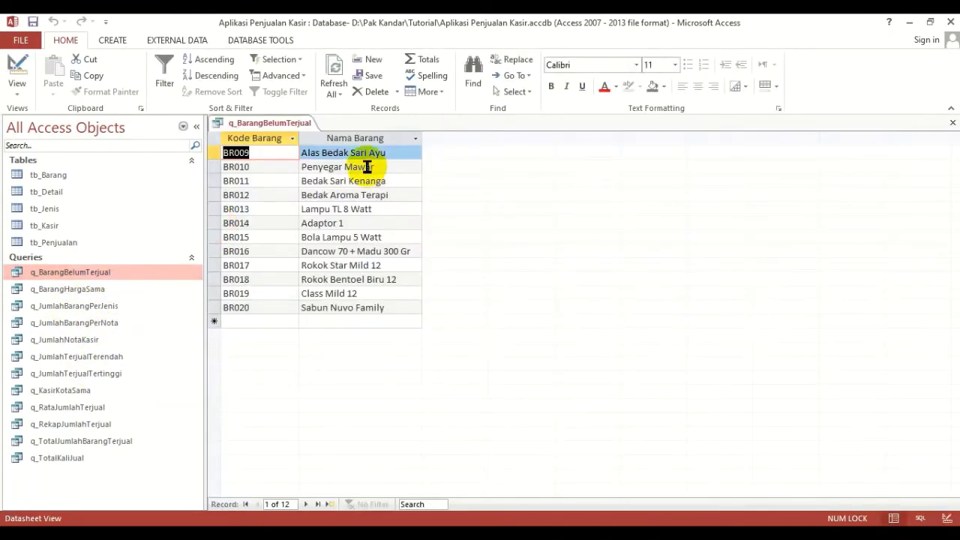
{"action": "left_click", "coordinate": [22, 67]}
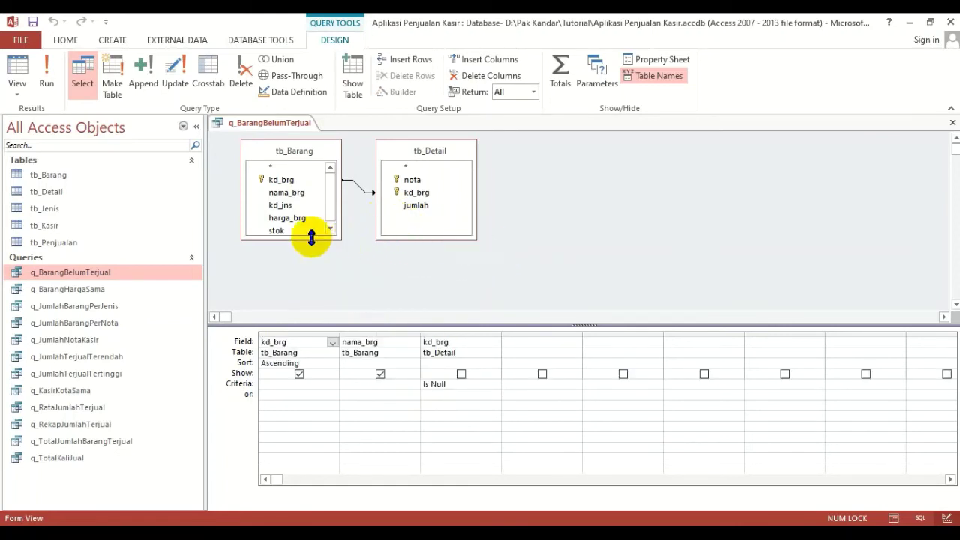
Try adding harga_brg of tb_Barang as the last column of the query grid and remove it again.
{"action": "left_click", "coordinate": [290, 219]}
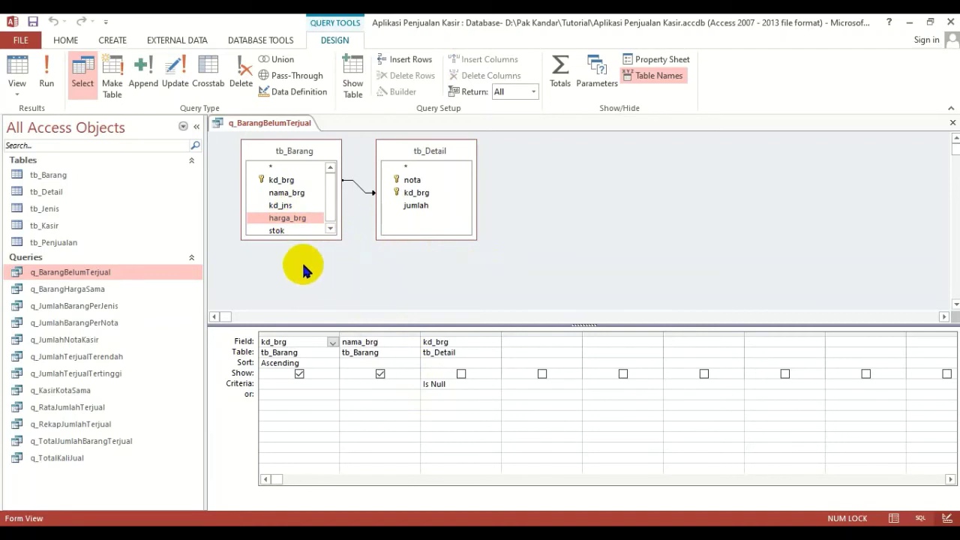
{"action": "double_click", "coordinate": [292, 218]}
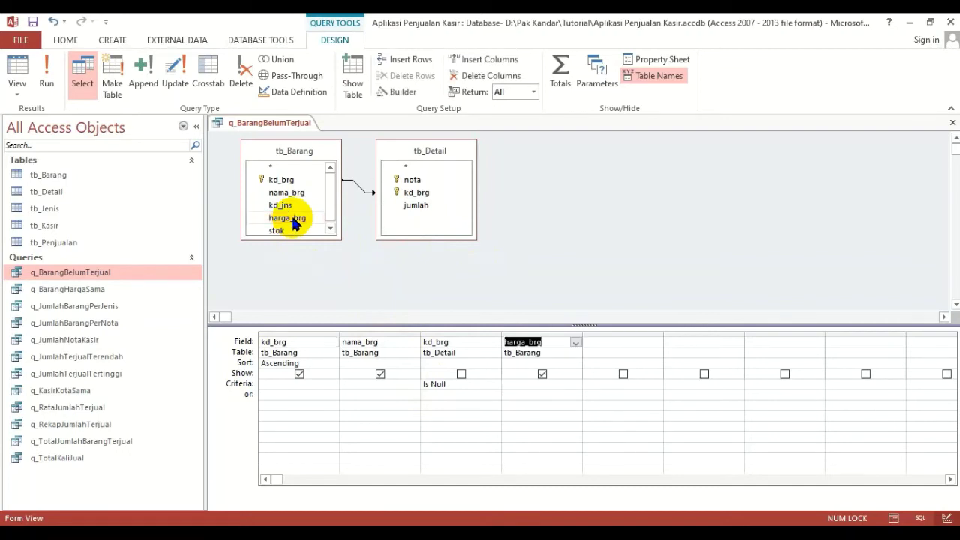
{"action": "left_click", "coordinate": [529, 332]}
{"action": "key", "text": "Delete"}
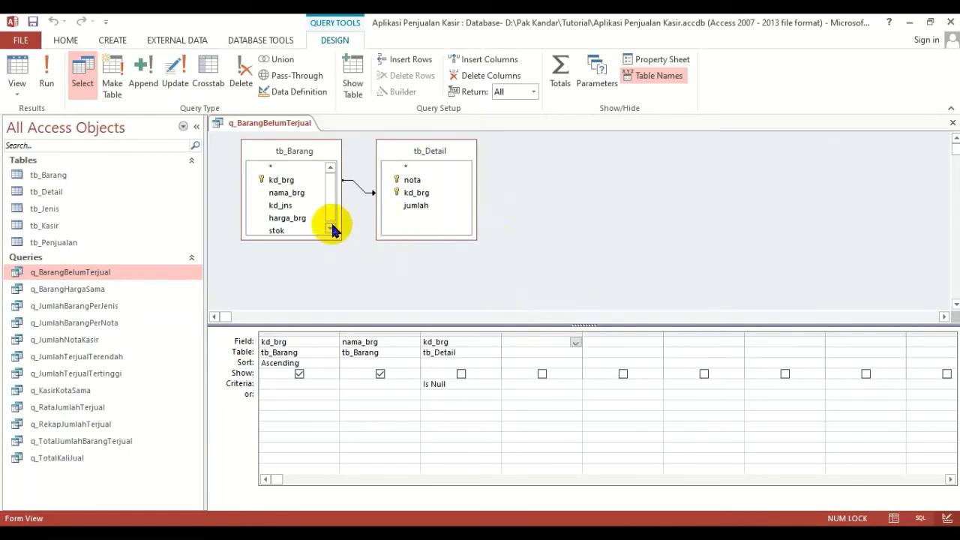
Insert harga_brg of tb_Barang between nama_brg and the kd_brg column of tb_Detail, keeping it shown in the results.
{"action": "left_click", "coordinate": [297, 218]}
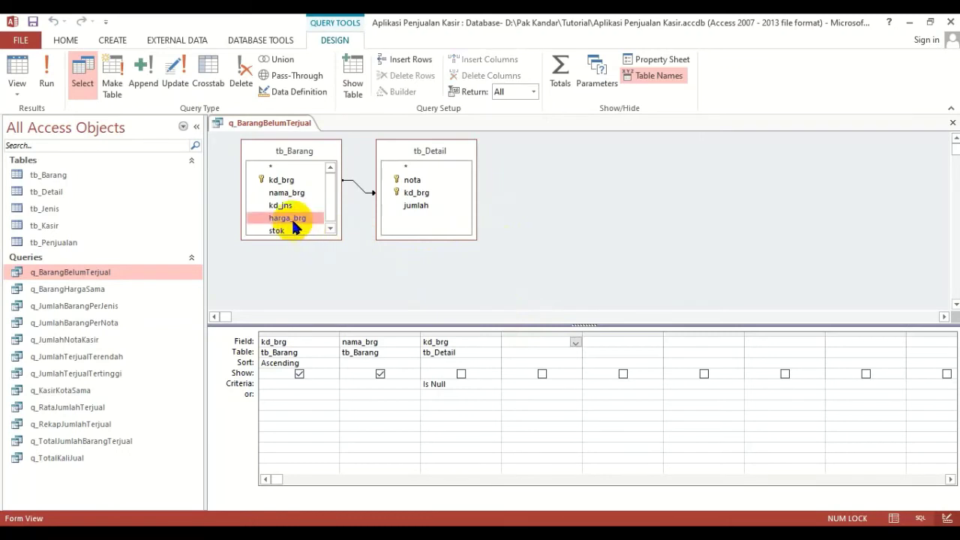
{"action": "left_click_drag", "start_coordinate": [286, 221], "coordinate": [442, 342]}
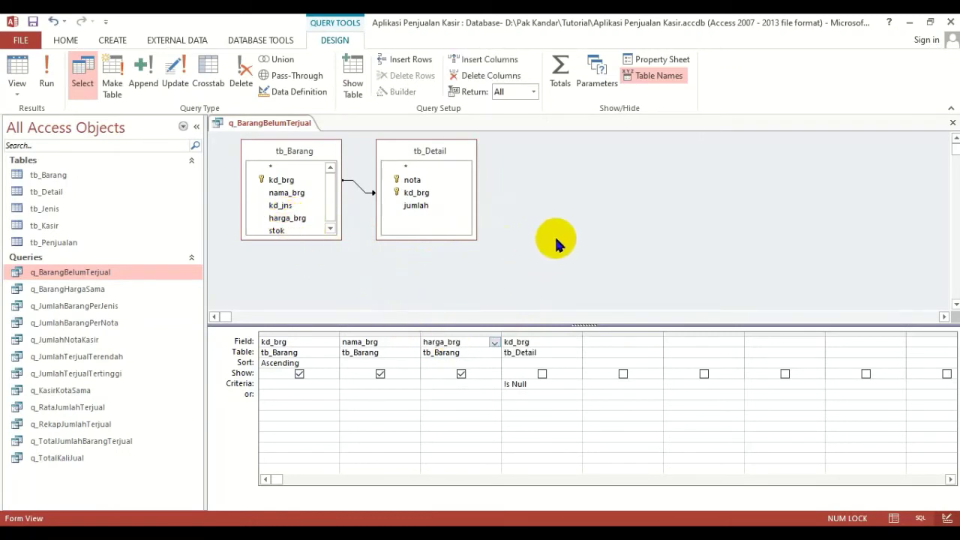
{"action": "left_click", "coordinate": [461, 373]}
{"action": "left_click", "coordinate": [461, 374]}
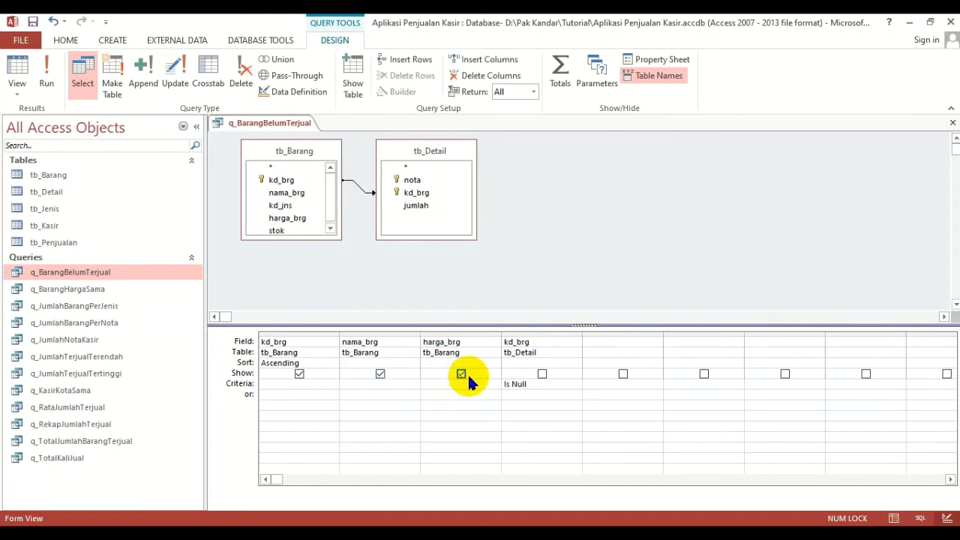
{"action": "left_click", "coordinate": [532, 386]}
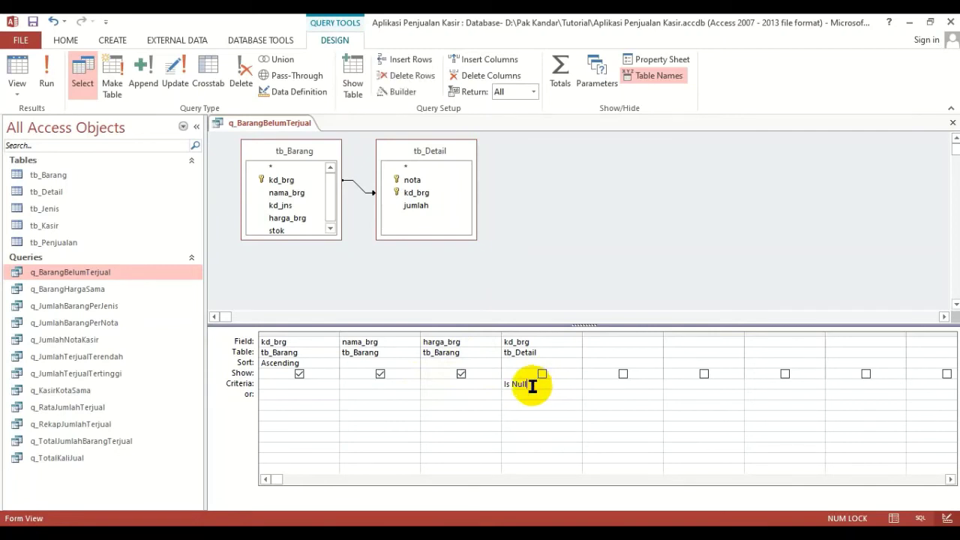
Hide kd_brg of tb_Barang from the results, preview the datasheet, and close the query with its changes saved.
{"action": "left_click", "coordinate": [298, 374]}
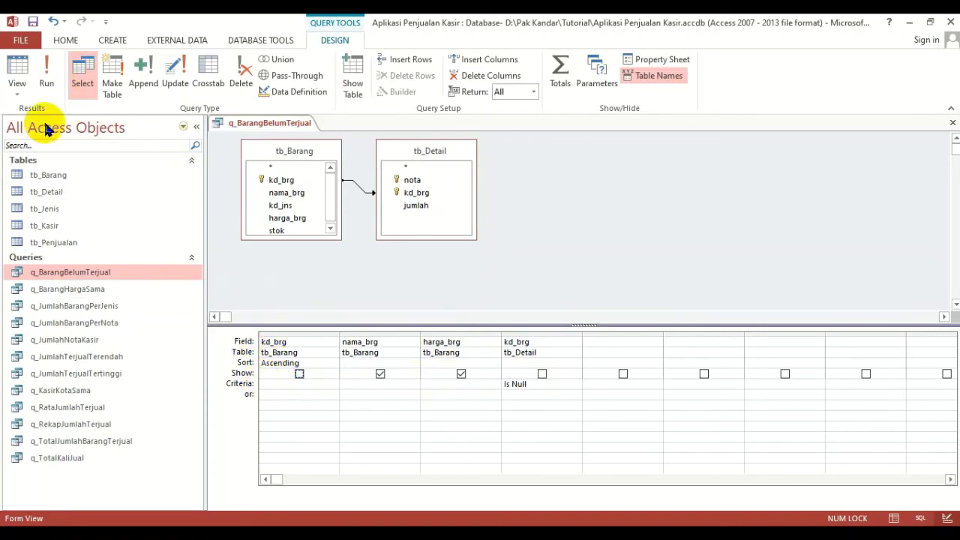
{"action": "left_click", "coordinate": [15, 69]}
{"action": "left_click", "coordinate": [15, 69]}
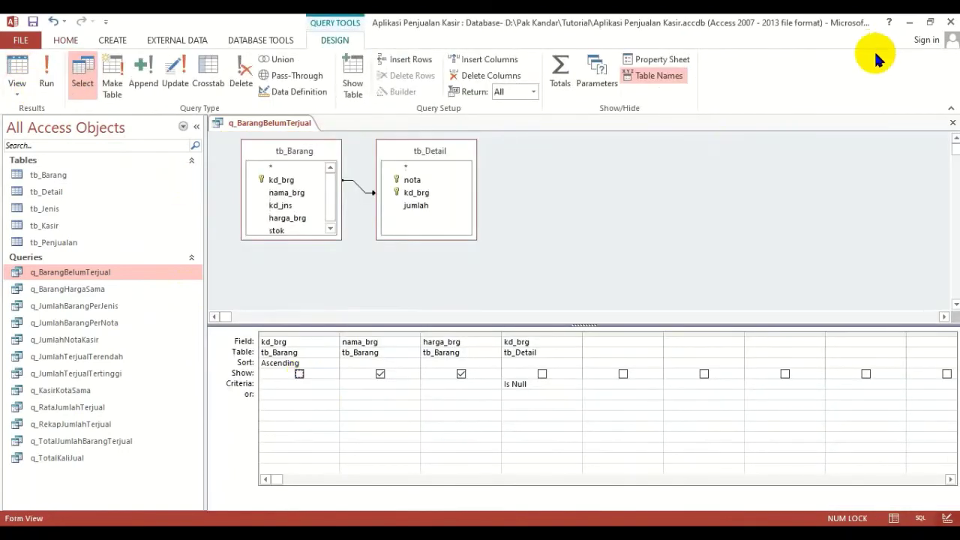
{"action": "left_click", "coordinate": [951, 122]}
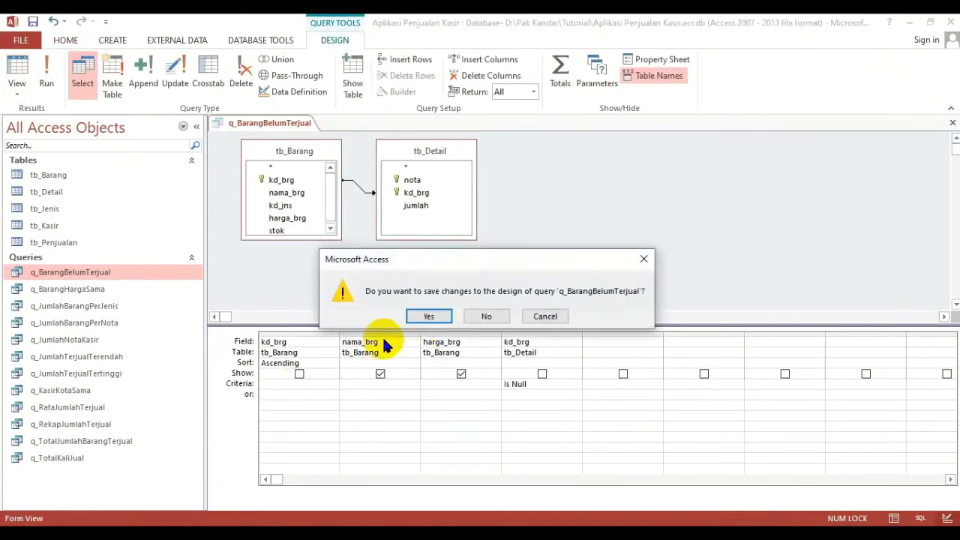
{"action": "left_click", "coordinate": [425, 317]}
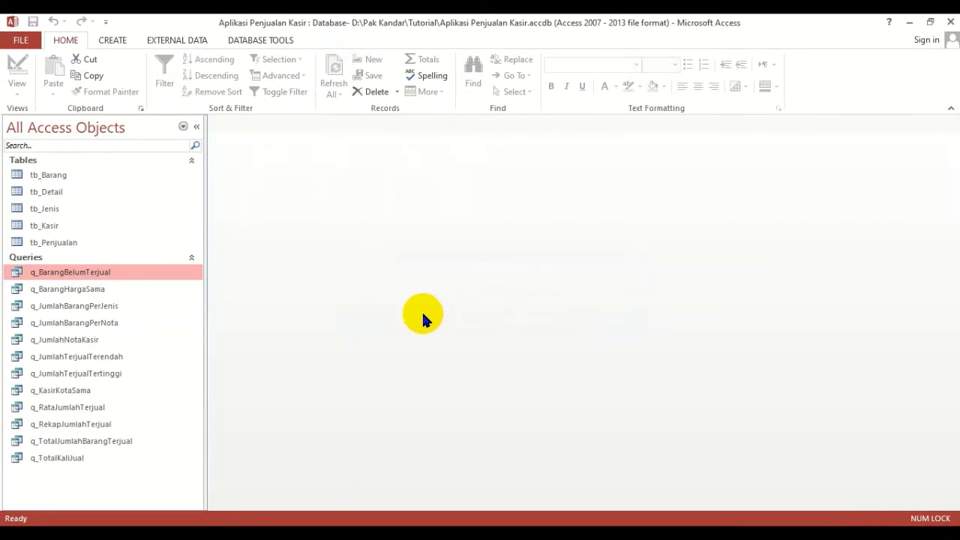
Reopen q_BarangBelumTerjual and examine its results and the column order in its design.
{"action": "double_click", "coordinate": [88, 275]}
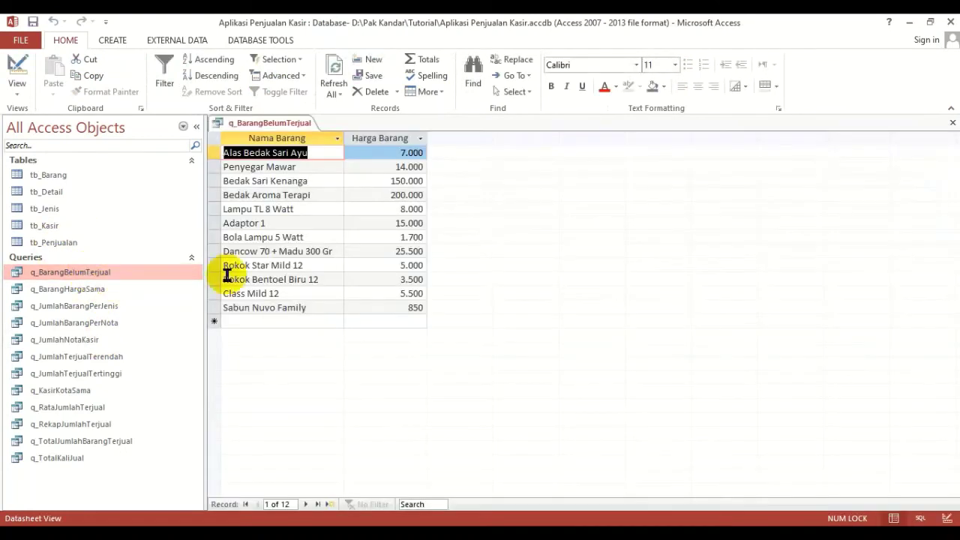
{"action": "left_click", "coordinate": [22, 66]}
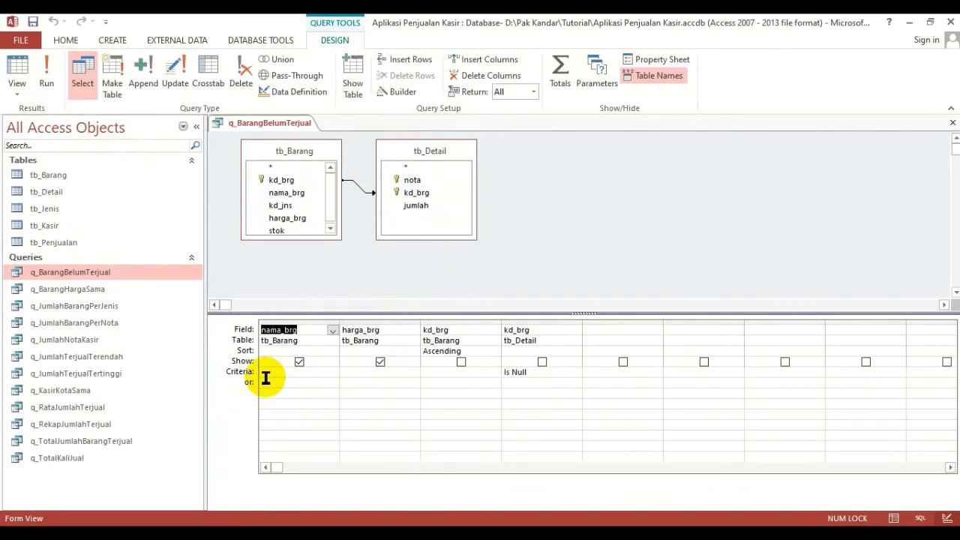
Move the kd_brg column of tb_Barang to the front of the query grid and show it in the results.
{"action": "left_click", "coordinate": [436, 320]}
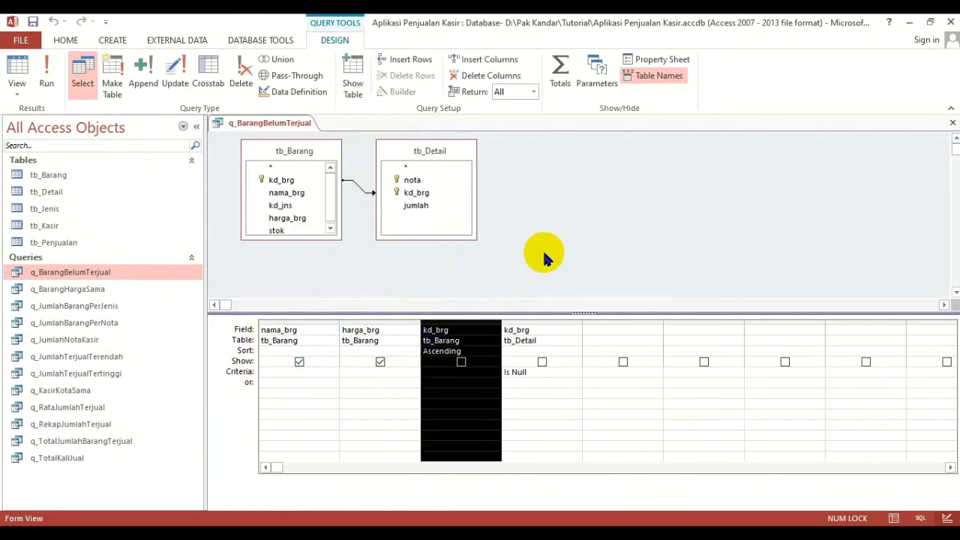
{"action": "left_click", "coordinate": [543, 249]}
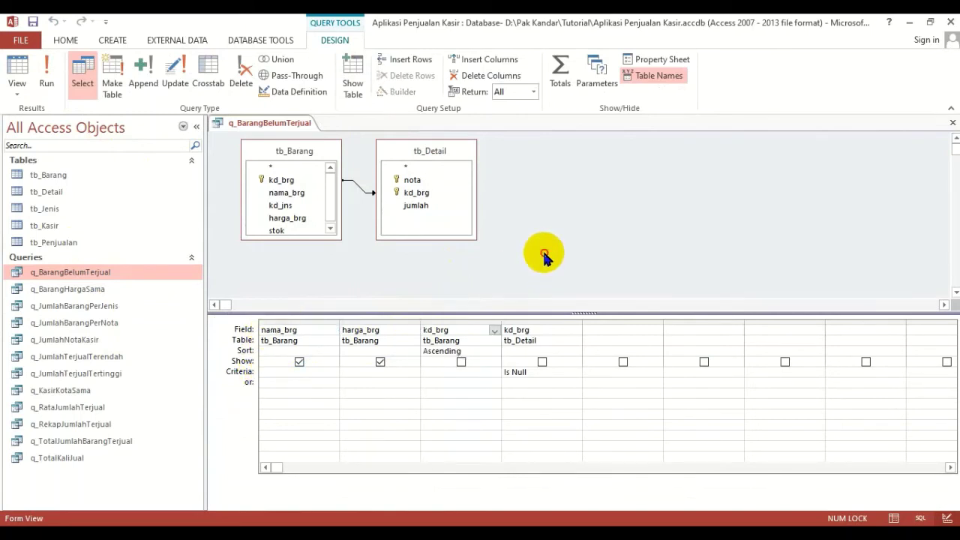
{"action": "left_click", "coordinate": [468, 352]}
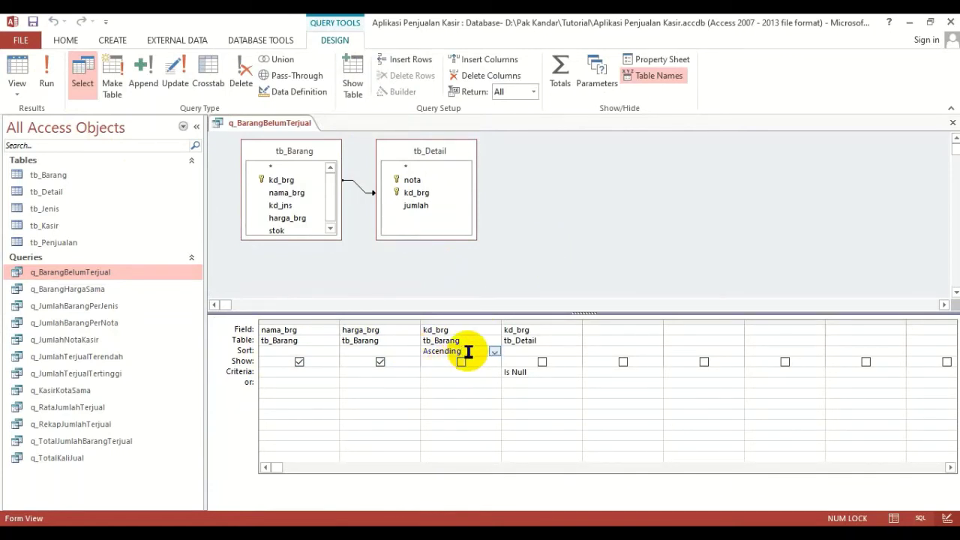
{"action": "left_click", "coordinate": [536, 324]}
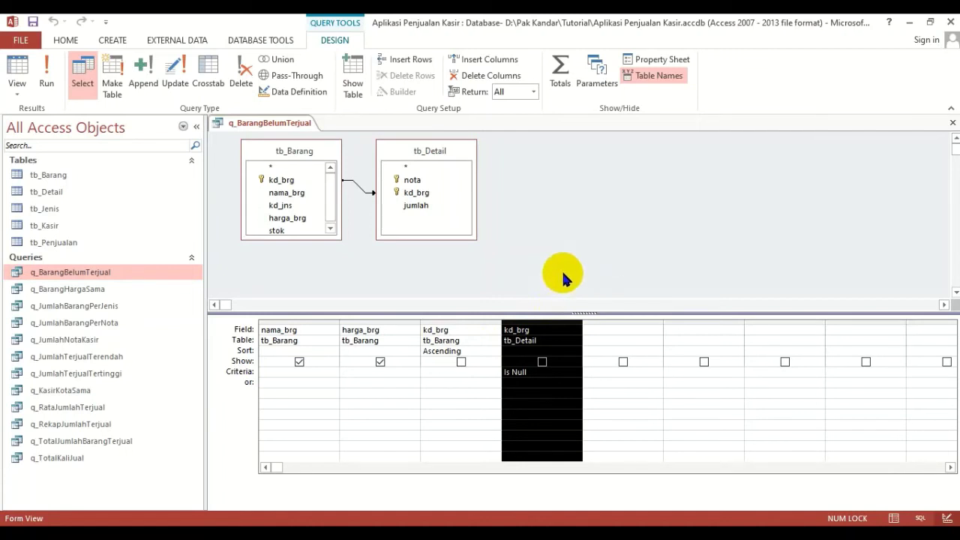
{"action": "left_click", "coordinate": [452, 322]}
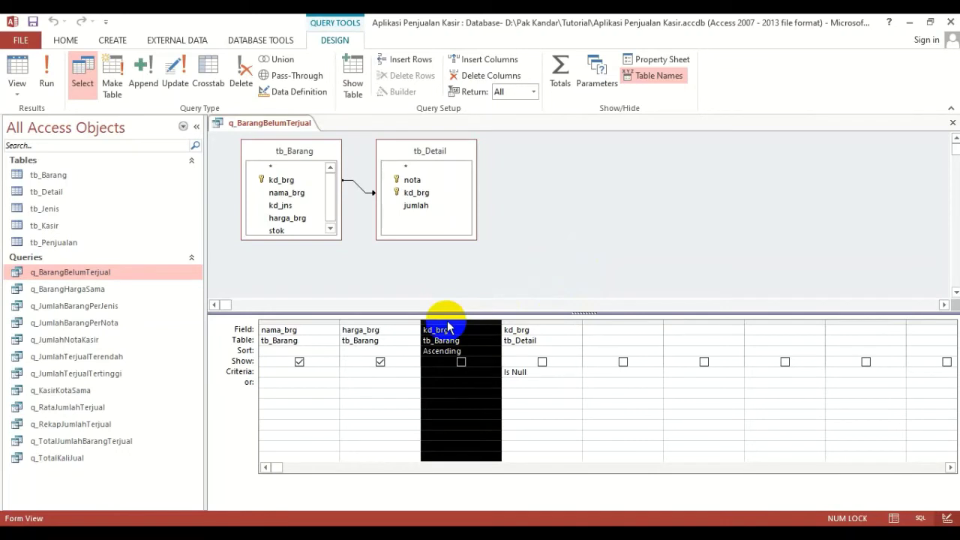
{"action": "left_click", "coordinate": [555, 262]}
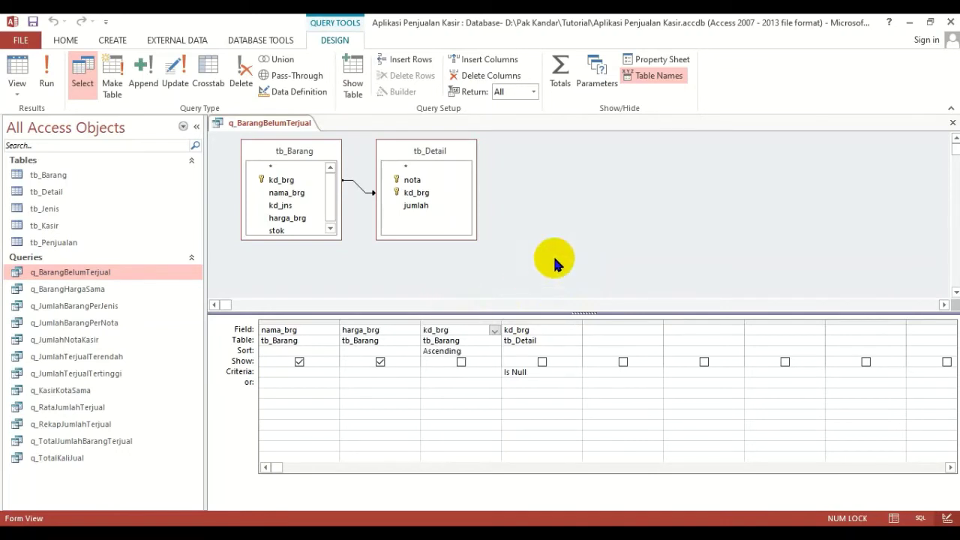
{"action": "left_click", "coordinate": [461, 320]}
{"action": "left_click_drag", "start_coordinate": [461, 322], "coordinate": [266, 328]}
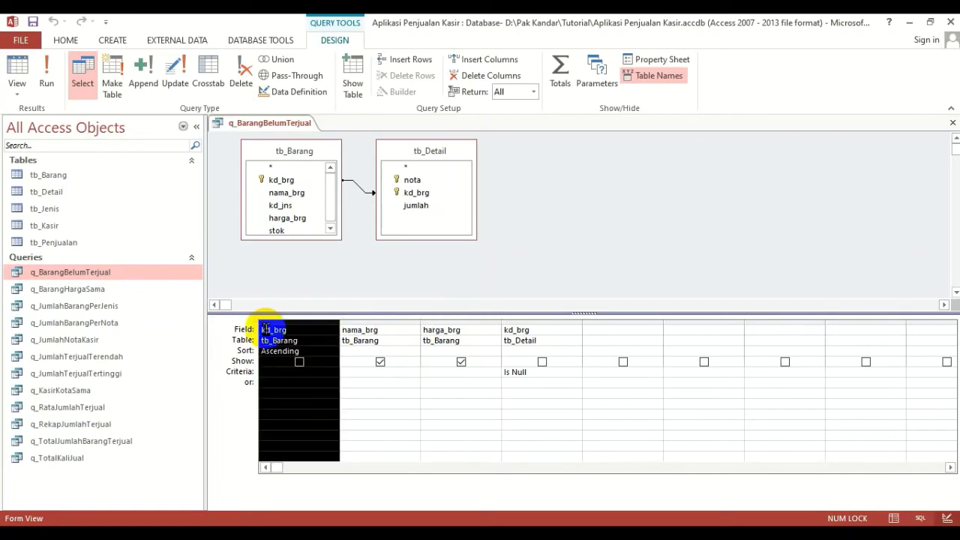
{"action": "left_click", "coordinate": [299, 361]}
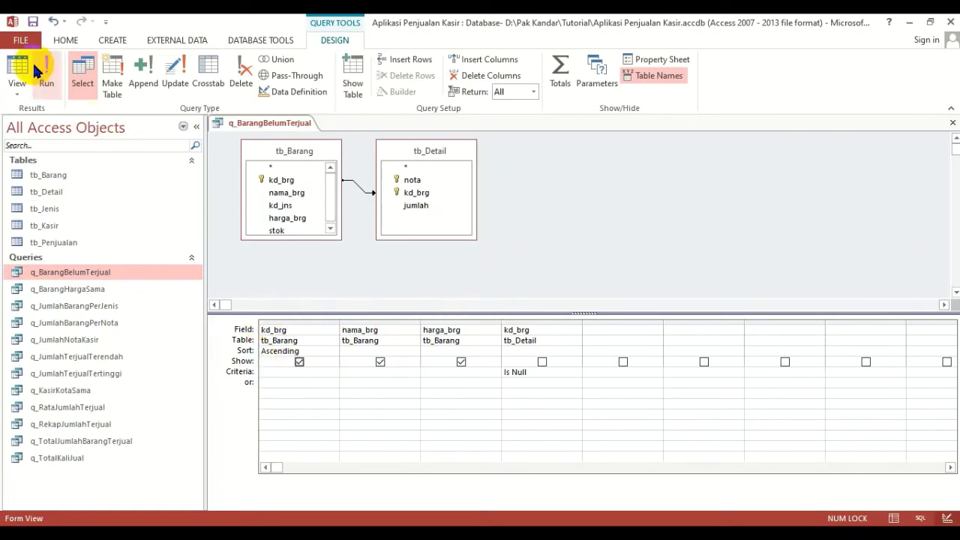
Preview the query's datasheet, return to its design, and close q_BarangBelumTerjual with its changes saved.
{"action": "left_click", "coordinate": [36, 69]}
{"action": "left_click", "coordinate": [20, 67]}
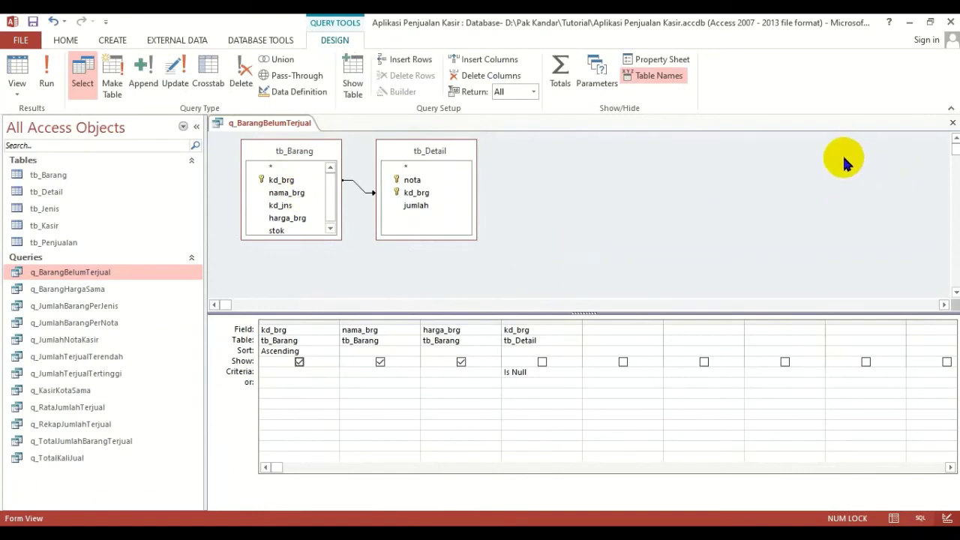
{"action": "left_click", "coordinate": [952, 122]}
{"action": "left_click", "coordinate": [429, 315]}
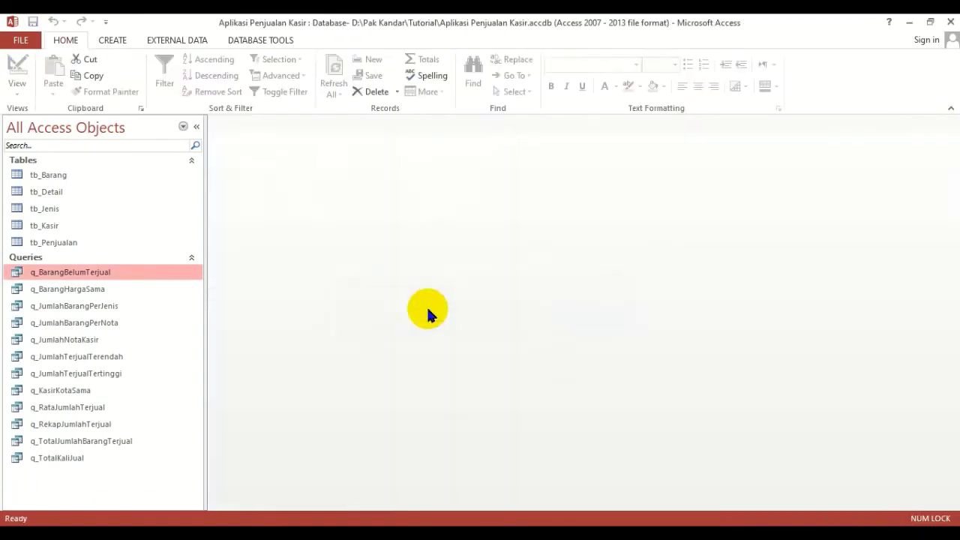
Switch to Photos, close Barang Belum Terjual.png, and open Kasir Belum Menjual Barang.png from the Tutorial folder.
{"action": "left_click", "coordinate": [416, 524]}
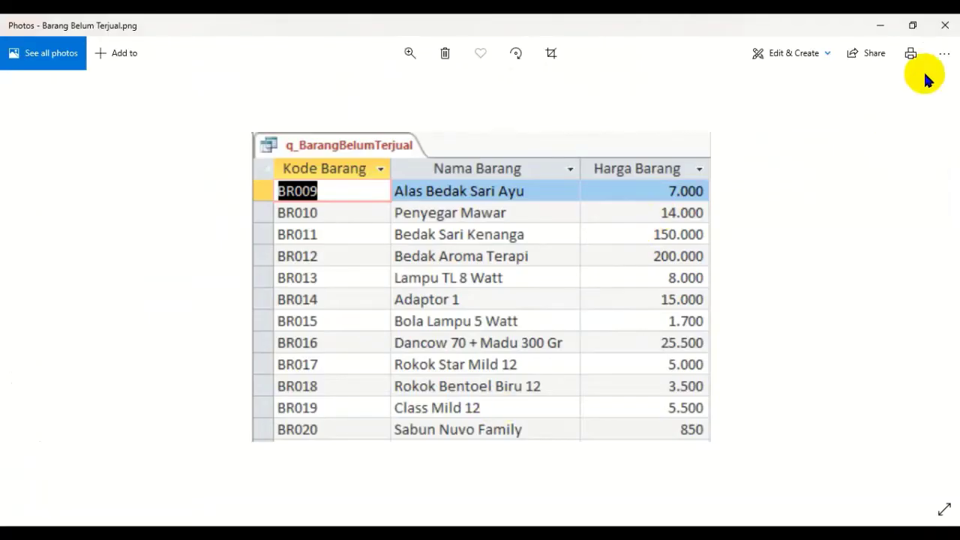
{"action": "left_click", "coordinate": [944, 23]}
{"action": "key", "text": "alt+Tab"}
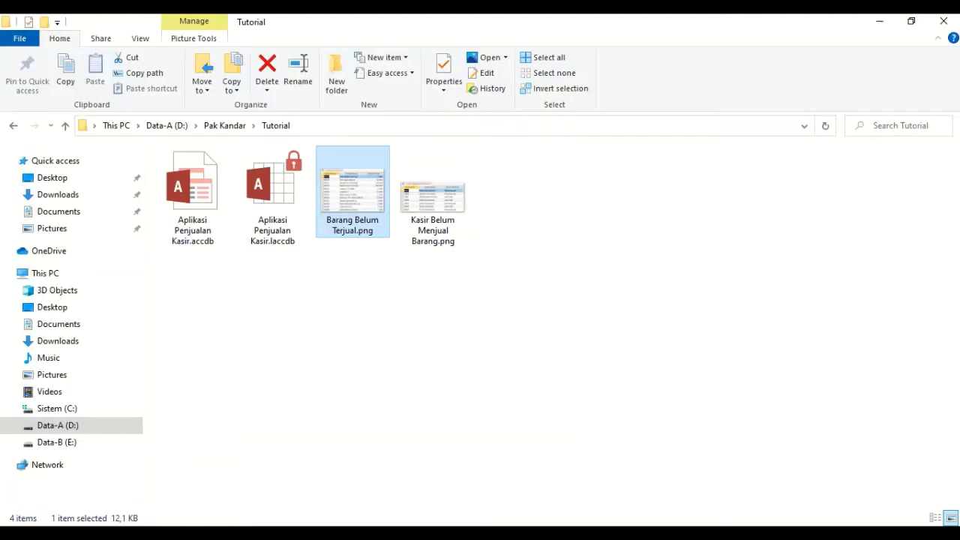
{"action": "double_click", "coordinate": [428, 208]}
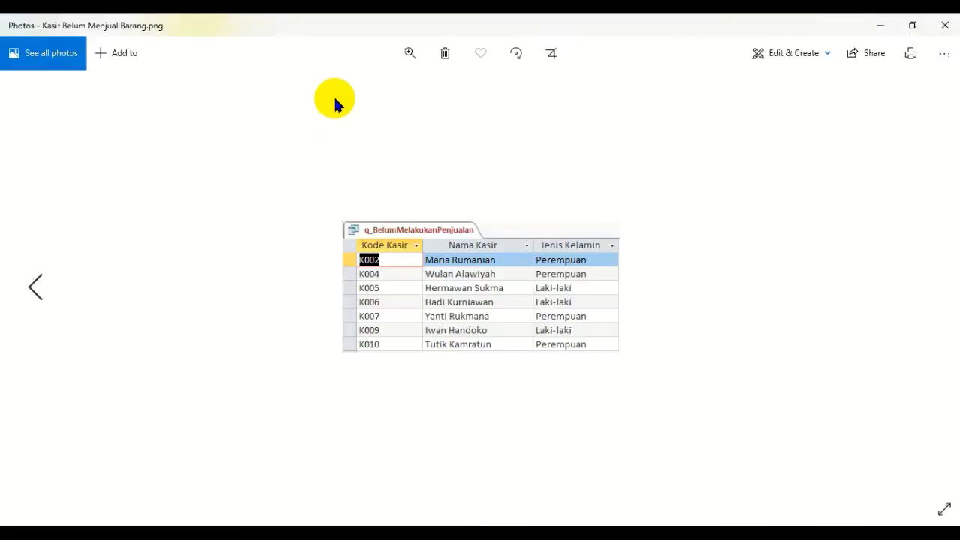
Enlarge the Kasir Belum Menjual Barang.png picture to read its columns and rows, and switch back to Access.
{"action": "left_click", "coordinate": [410, 54]}
{"action": "left_click_drag", "start_coordinate": [343, 94], "coordinate": [381, 90]}
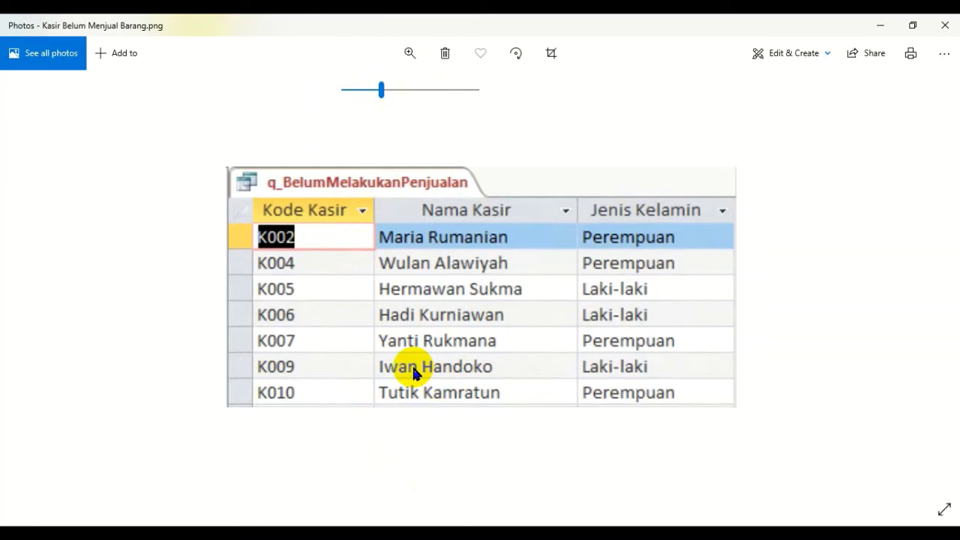
{"action": "key", "text": "alt+F4"}
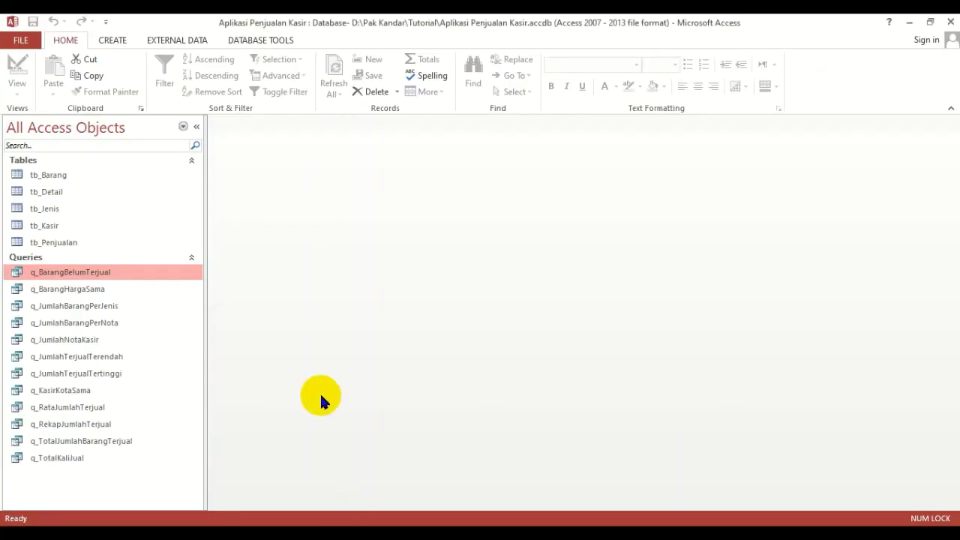
Collapse the Queries group in the list of database objects.
{"action": "left_click", "coordinate": [54, 257]}
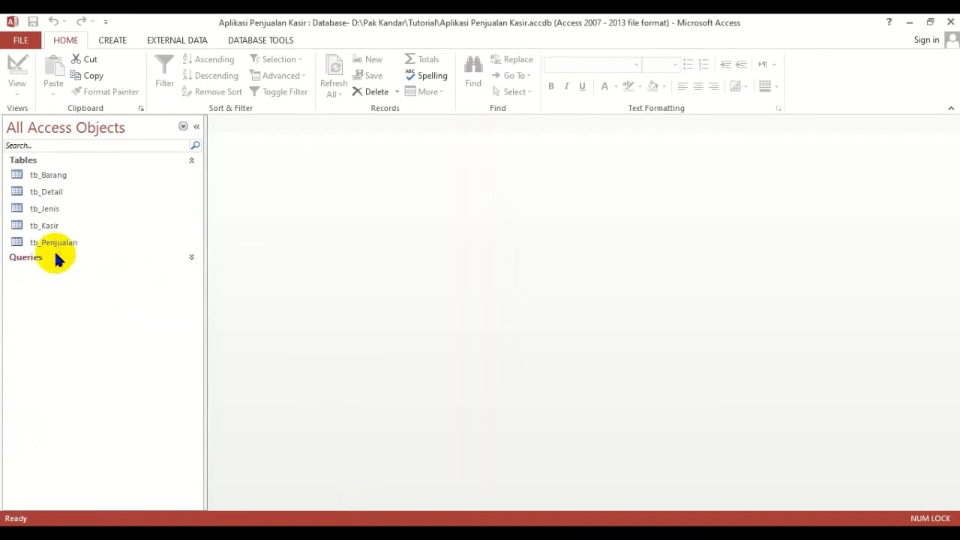
{"action": "left_click", "coordinate": [55, 259]}
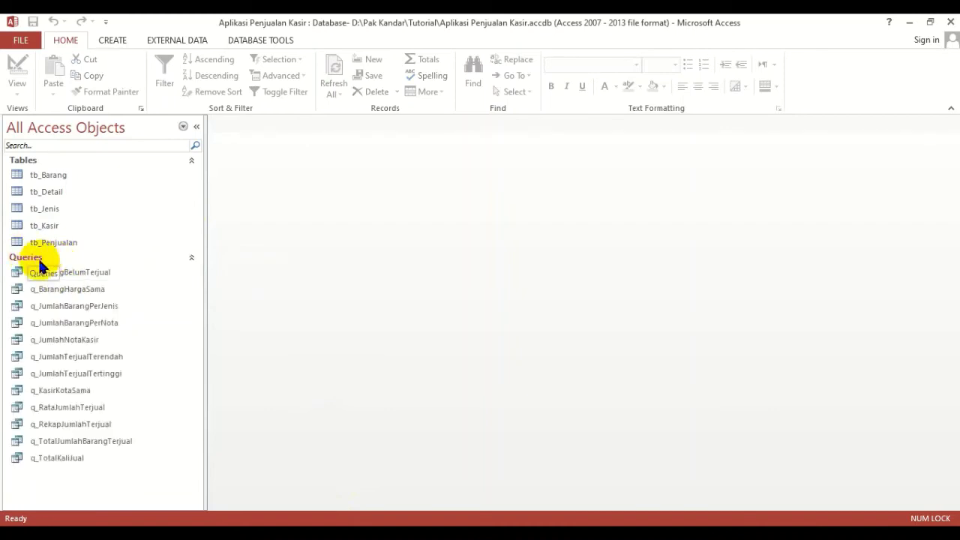
{"action": "left_click", "coordinate": [39, 259]}
{"action": "left_click", "coordinate": [11, 260]}
{"action": "left_click", "coordinate": [39, 261]}
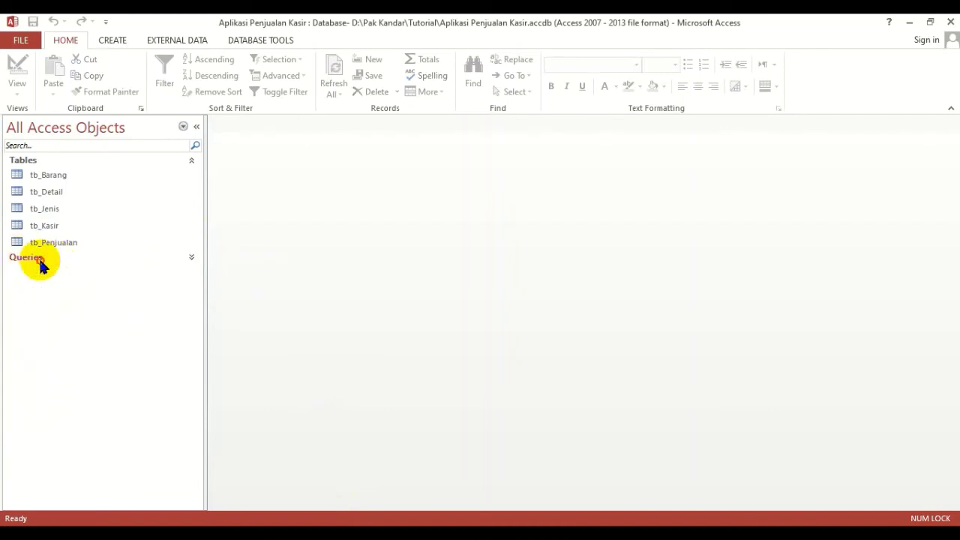
Open tb_Kasir and tb_Penjualan, and examine the first cashier's record together with the first three sales.
{"action": "double_click", "coordinate": [46, 226]}
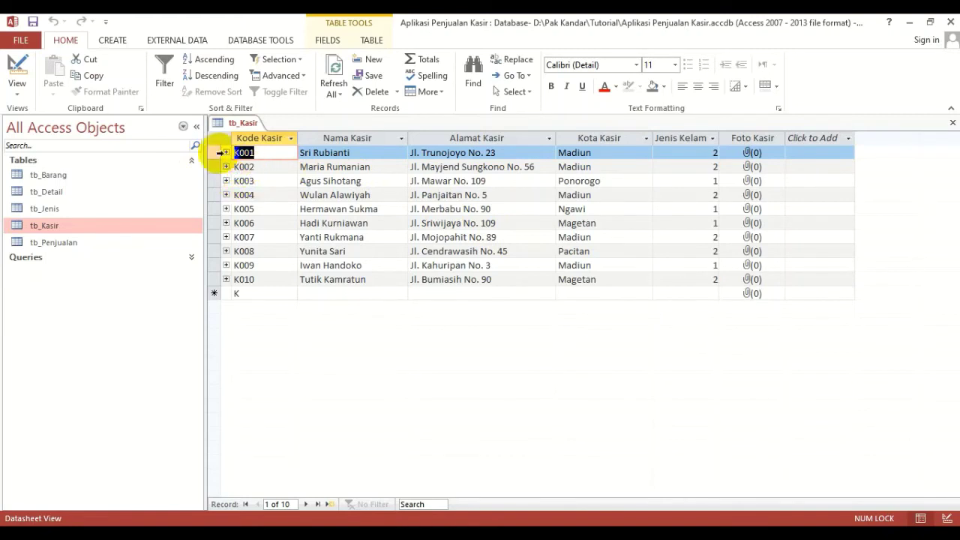
{"action": "left_click", "coordinate": [217, 152]}
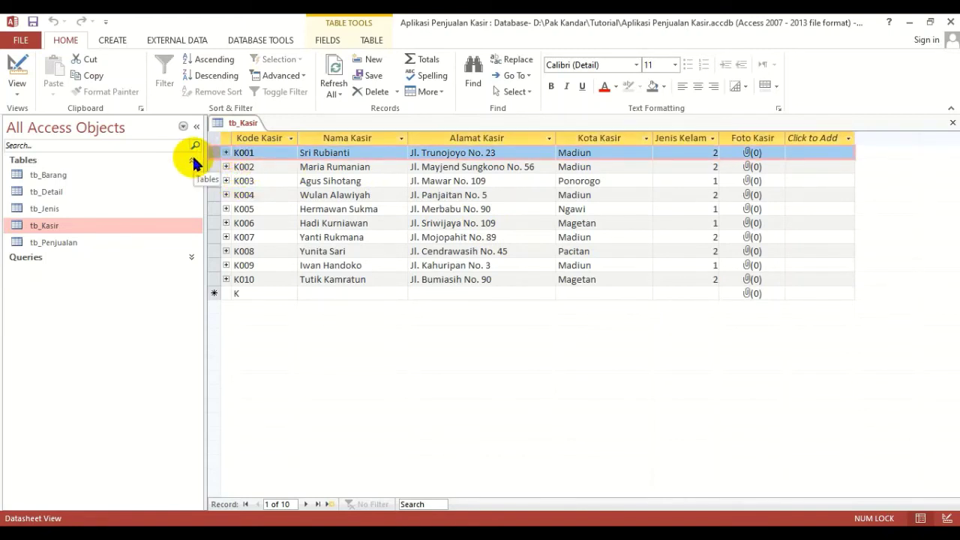
{"action": "double_click", "coordinate": [73, 243]}
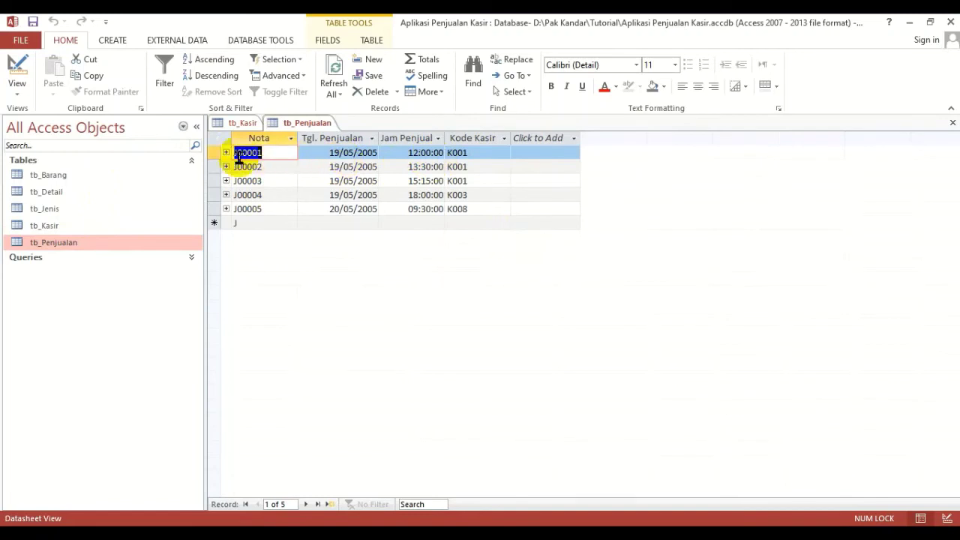
{"action": "left_click", "coordinate": [214, 155]}
{"action": "left_click_drag", "start_coordinate": [213, 155], "coordinate": [217, 182]}
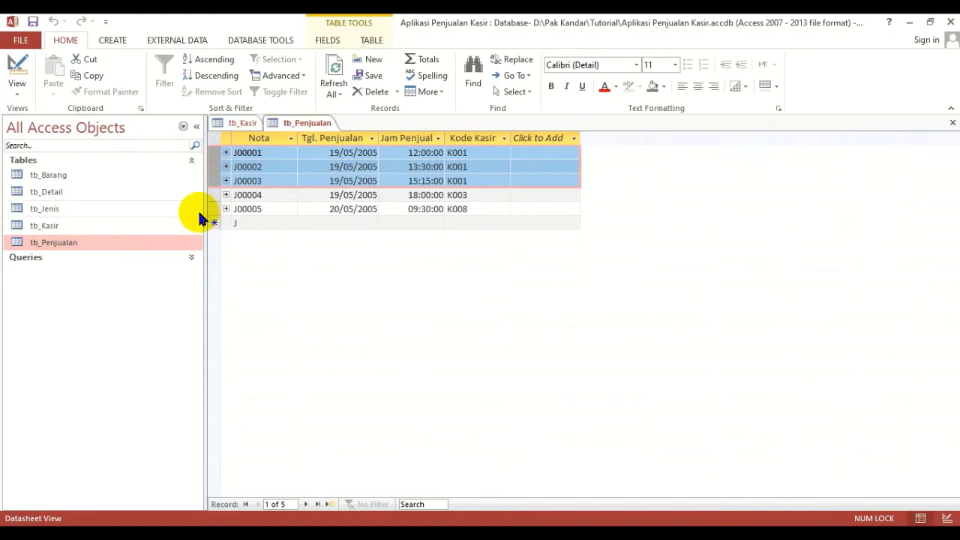
Check the second cashier in tb_Kasir against the Kode Kasir column of tb_Penjualan, and close both tables.
{"action": "left_click", "coordinate": [245, 124]}
{"action": "left_click", "coordinate": [216, 168]}
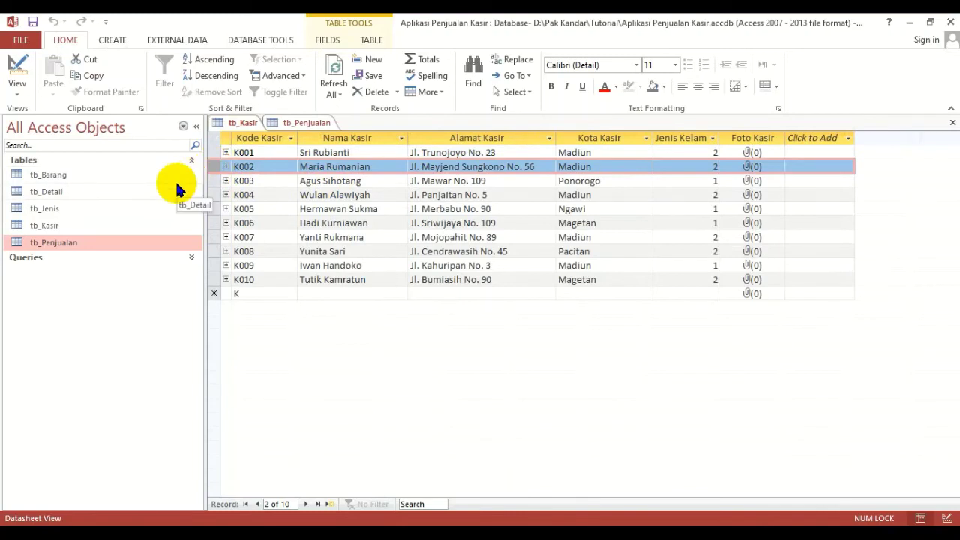
{"action": "left_click", "coordinate": [307, 123]}
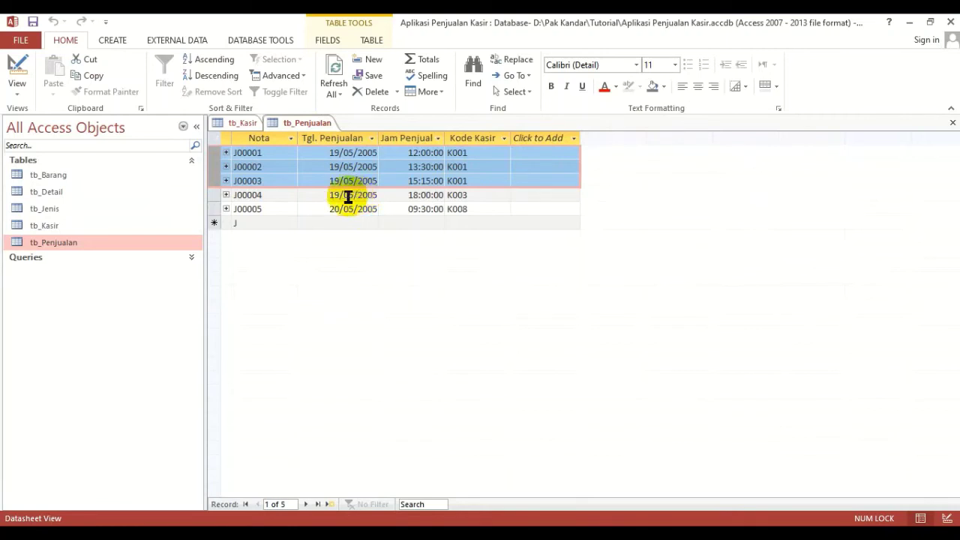
{"action": "left_click", "coordinate": [241, 124]}
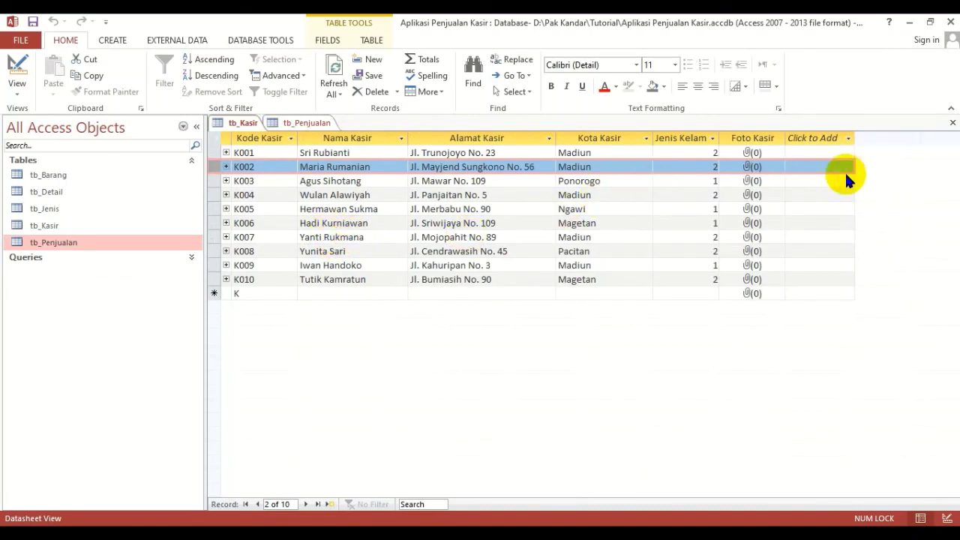
{"action": "left_click", "coordinate": [951, 123]}
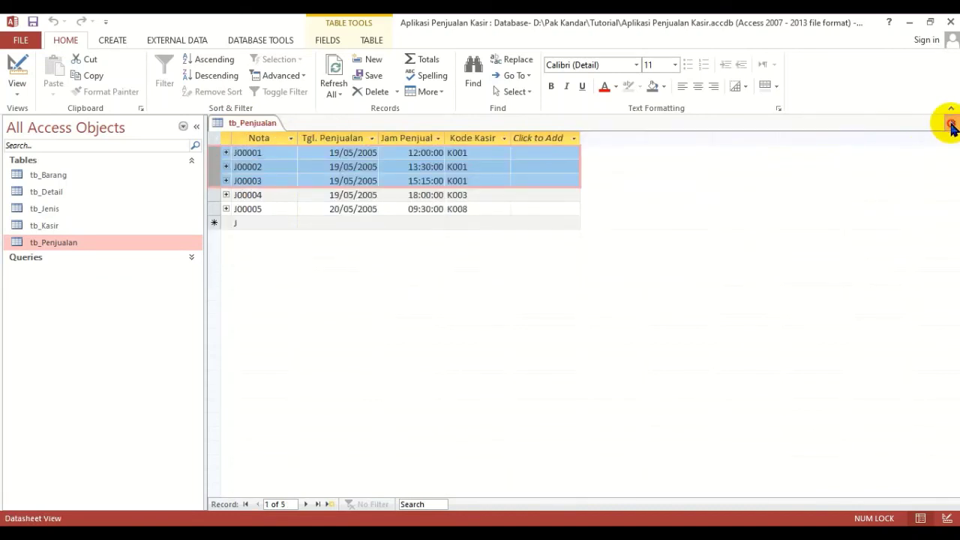
{"action": "left_click", "coordinate": [951, 124]}
Reopen tb_Kasir and tb_Penjualan, and compare all cashiers and sales with the q_BelumMelakukanPenjualan picture in Photos before returning to Access.
{"action": "double_click", "coordinate": [75, 225]}
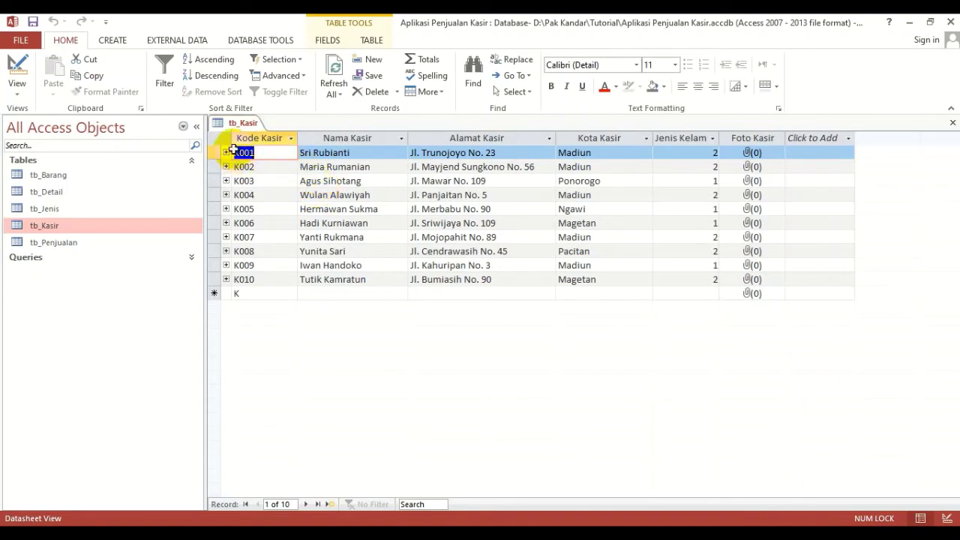
{"action": "left_click", "coordinate": [245, 126]}
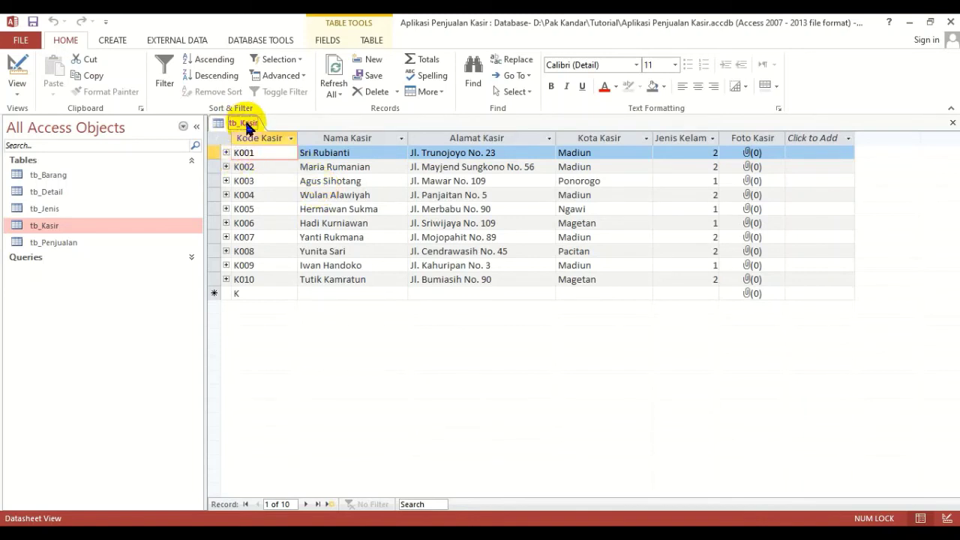
{"action": "left_click_drag", "start_coordinate": [210, 154], "coordinate": [217, 279]}
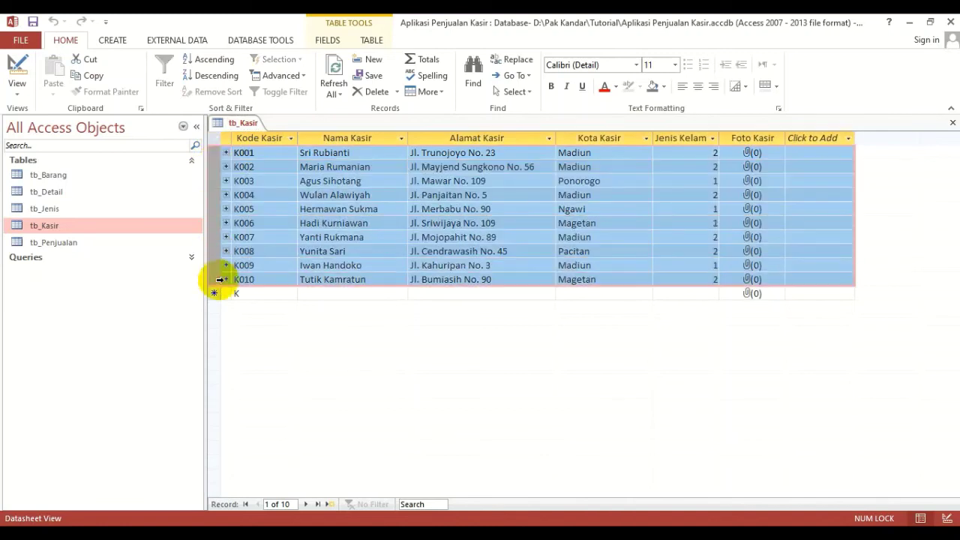
{"action": "double_click", "coordinate": [68, 243]}
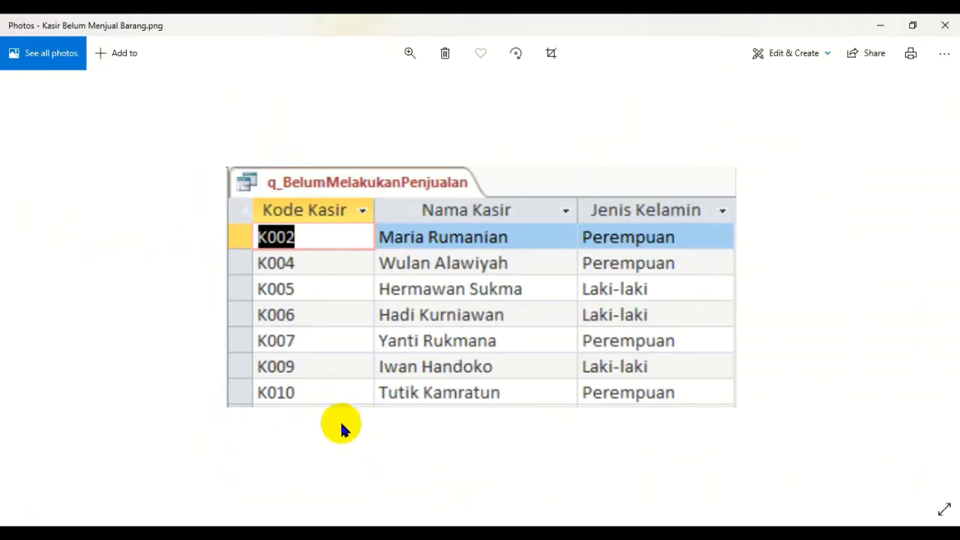
{"action": "mouse_move", "coordinate": [360, 533]}
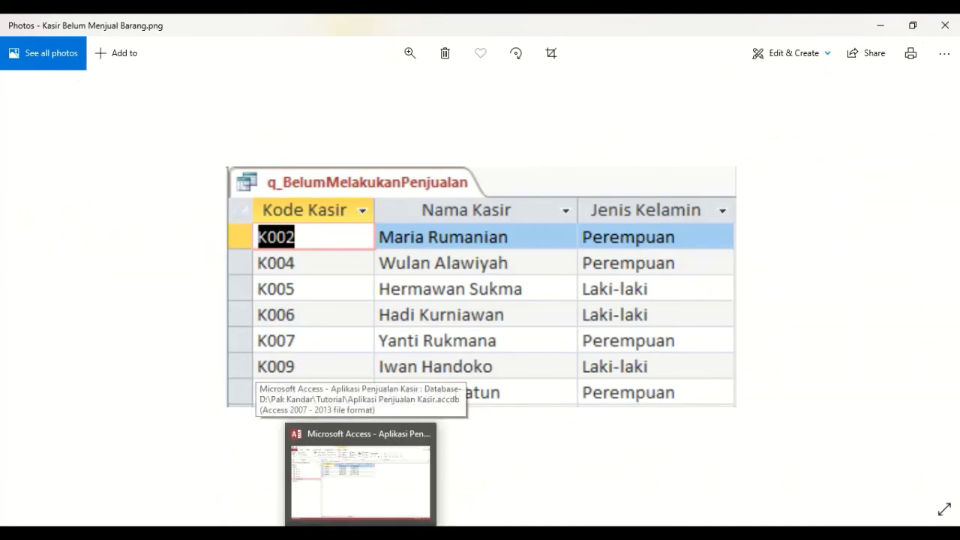
{"action": "left_click", "coordinate": [360, 472]}
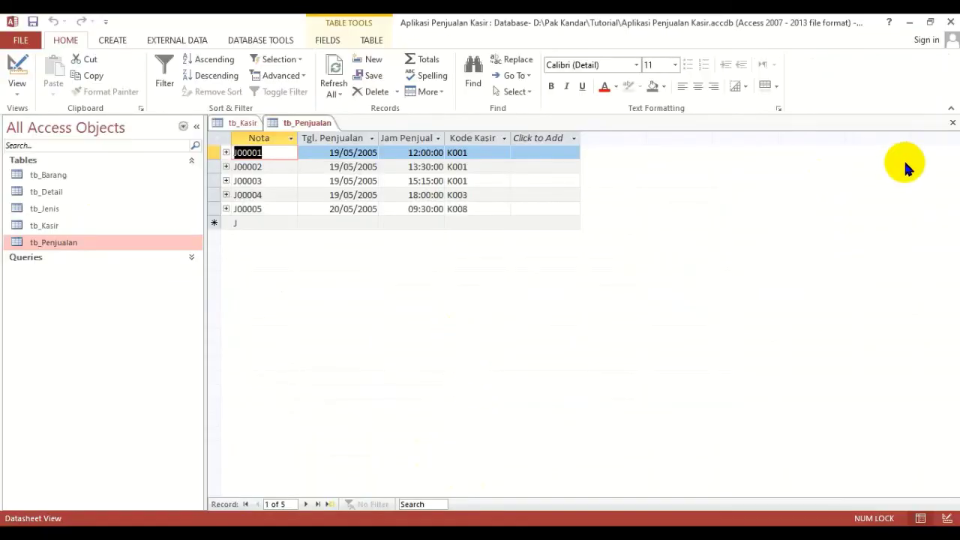
Close the tb_Penjualan and tb_Kasir tables, keeping the ribbon expanded.
{"action": "left_click", "coordinate": [949, 111]}
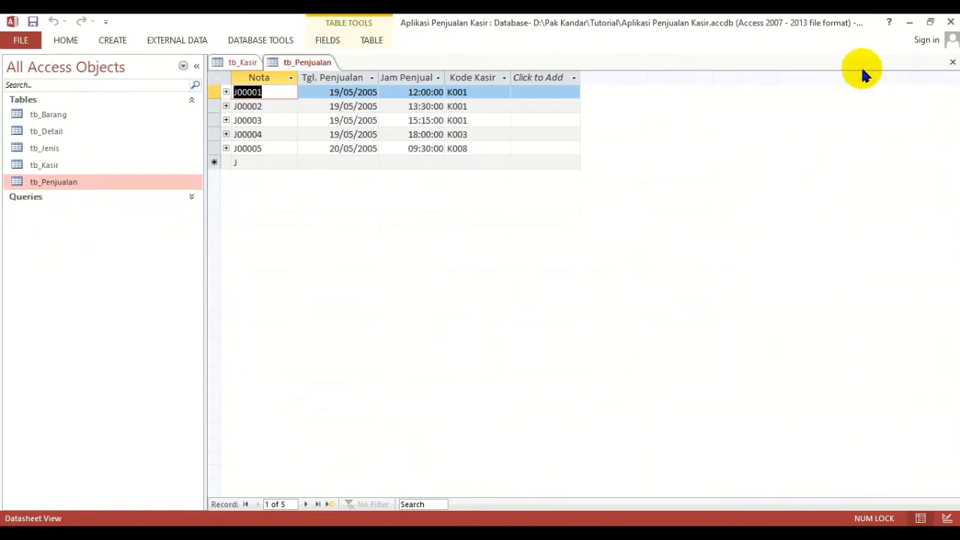
{"action": "key", "text": "ctrl+F1"}
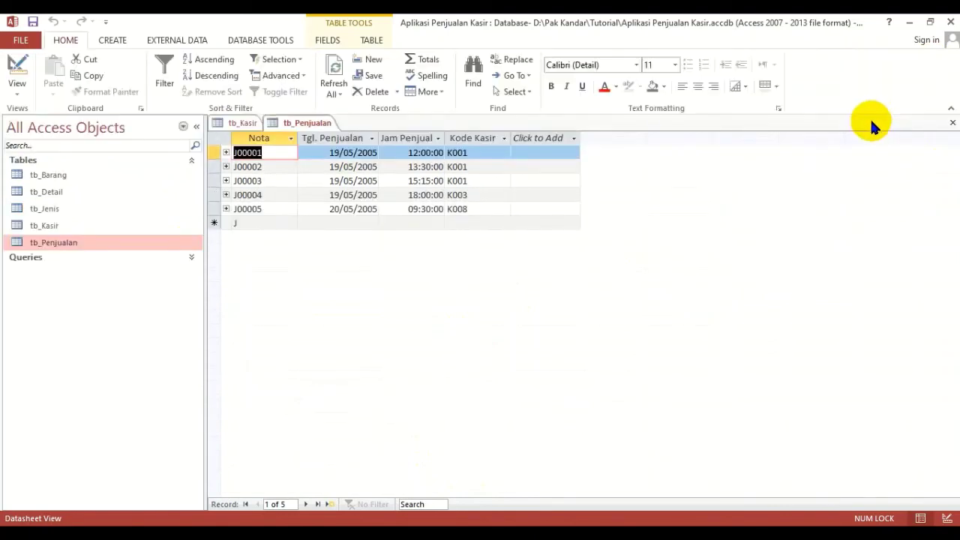
{"action": "left_click", "coordinate": [953, 127]}
{"action": "left_click", "coordinate": [953, 123]}
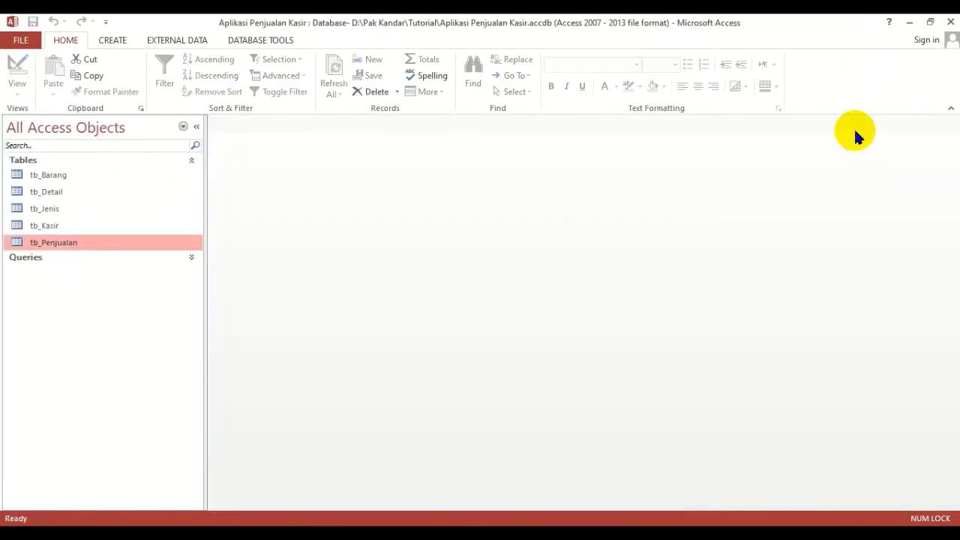
Start a find-unmatched query with the wizard and use tb_Kasir as the table whose records are listed.
{"action": "left_click", "coordinate": [117, 42]}
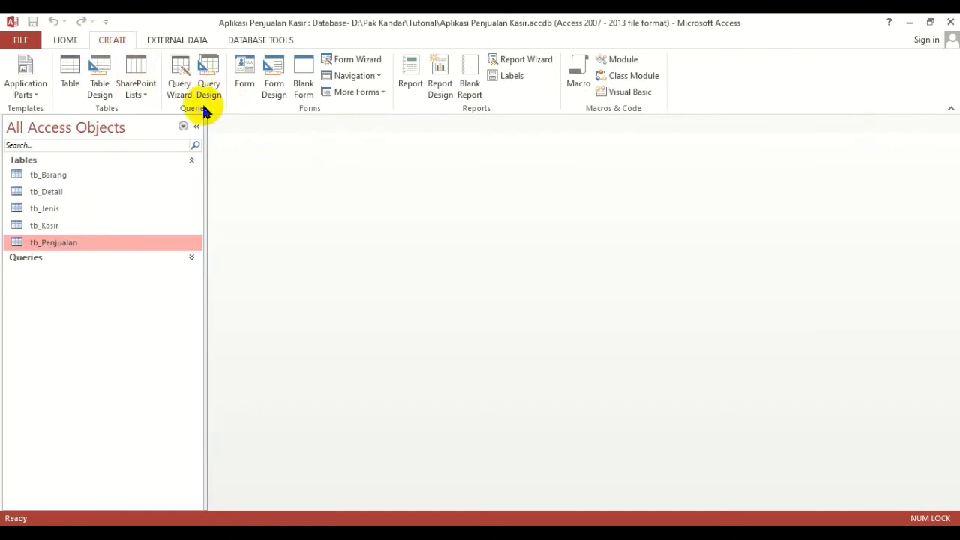
{"action": "left_click", "coordinate": [180, 77]}
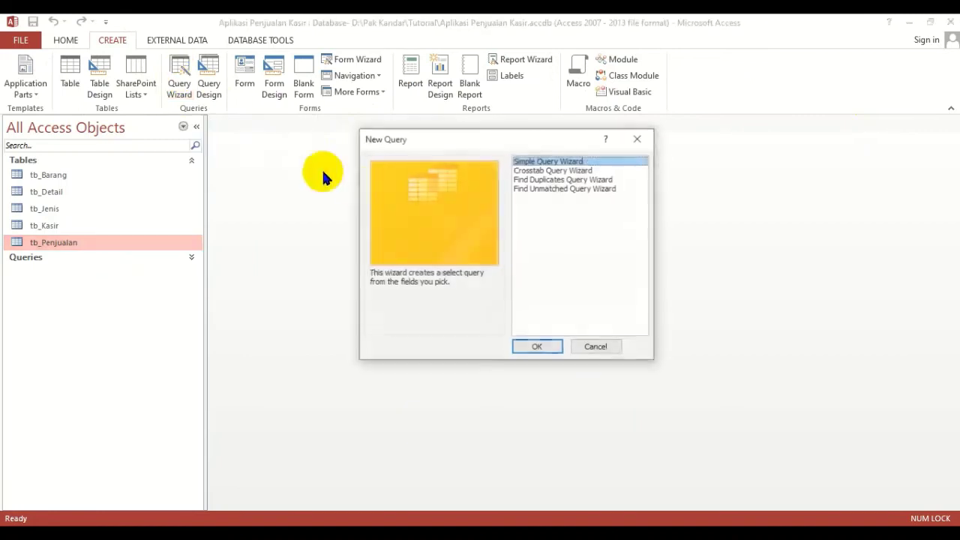
{"action": "left_click", "coordinate": [566, 189]}
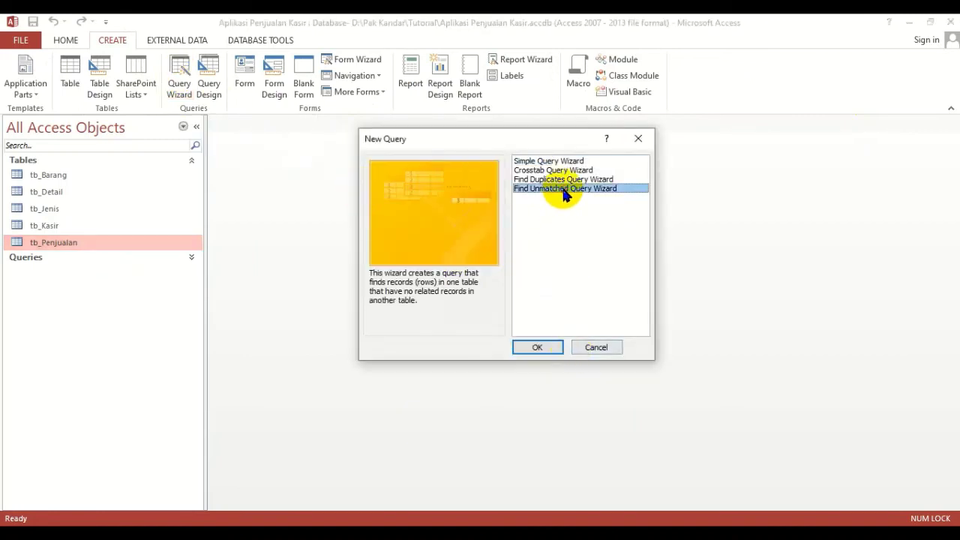
{"action": "left_click", "coordinate": [538, 348]}
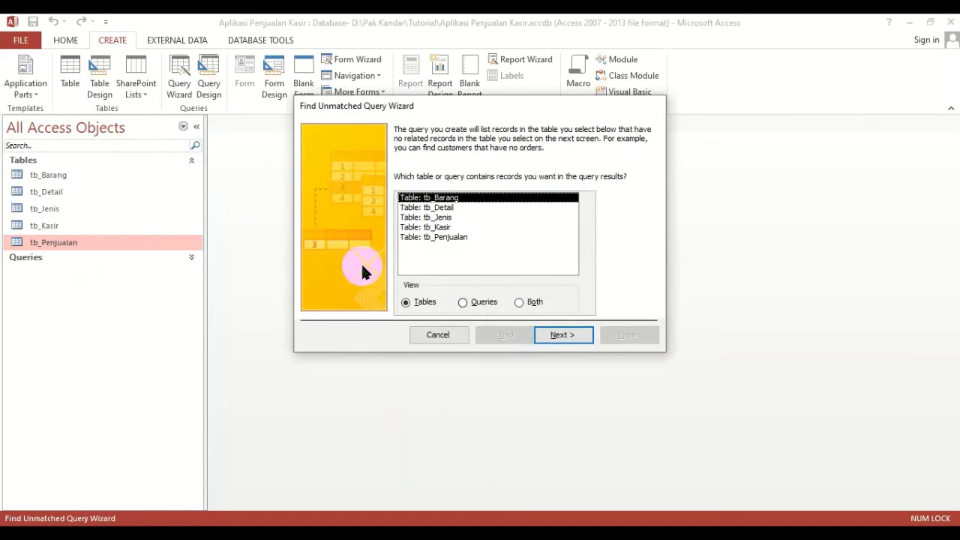
{"action": "left_click", "coordinate": [446, 226]}
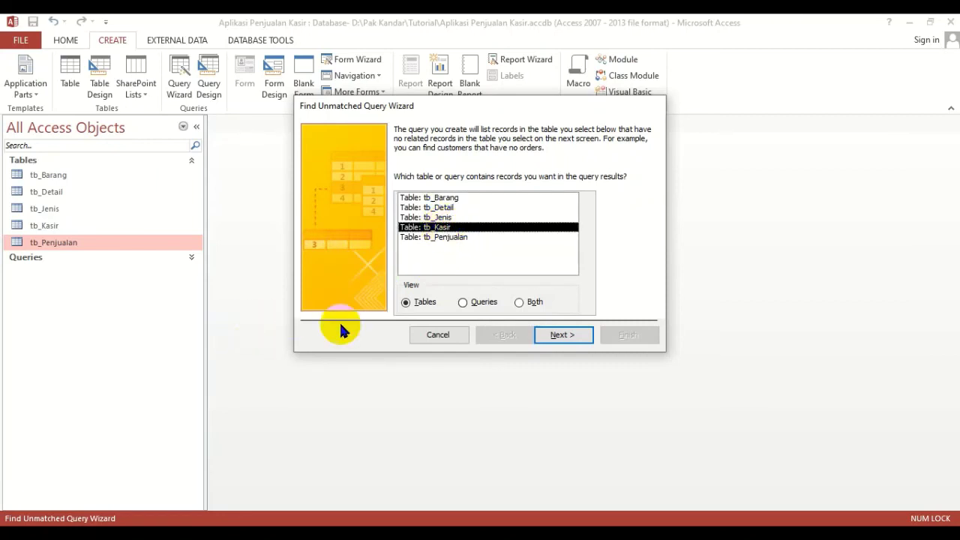
{"action": "left_click", "coordinate": [564, 335]}
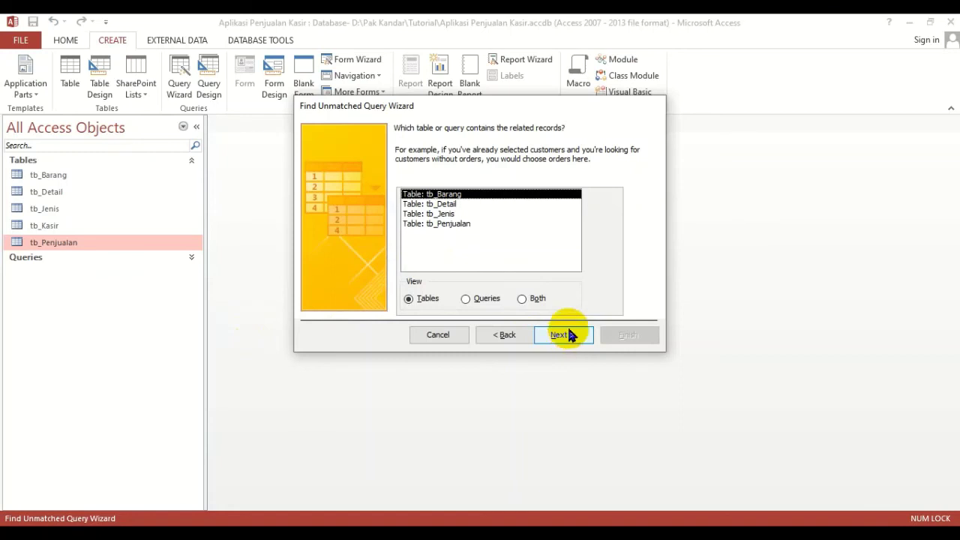
Set tb_Penjualan as the table with the related records and accept kd_ksr as the matching field in both tables.
{"action": "left_click", "coordinate": [443, 224]}
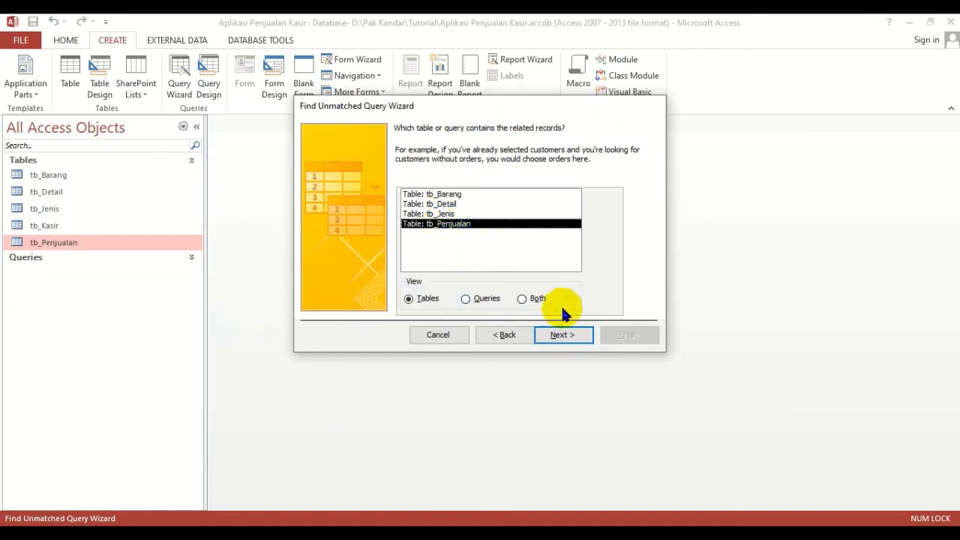
{"action": "left_click", "coordinate": [563, 335]}
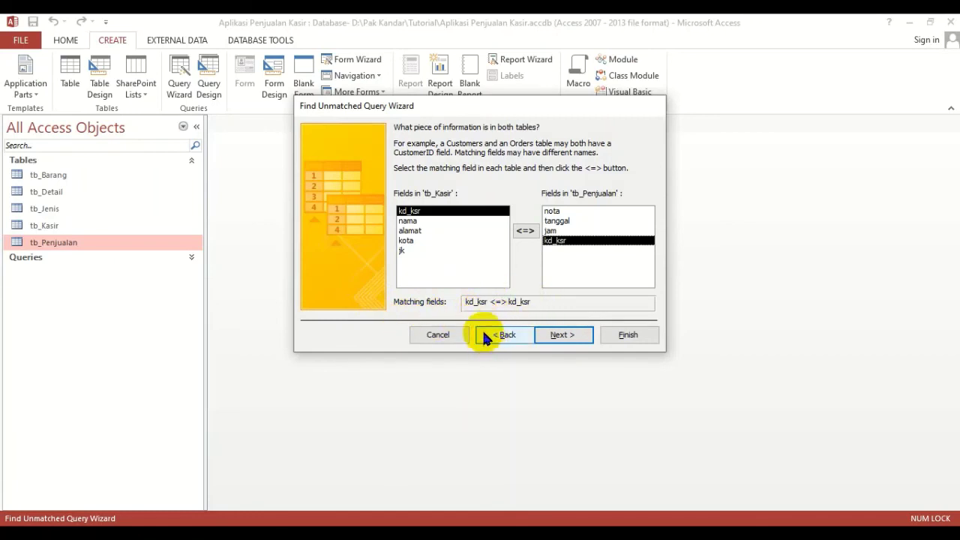
{"action": "left_click", "coordinate": [565, 341]}
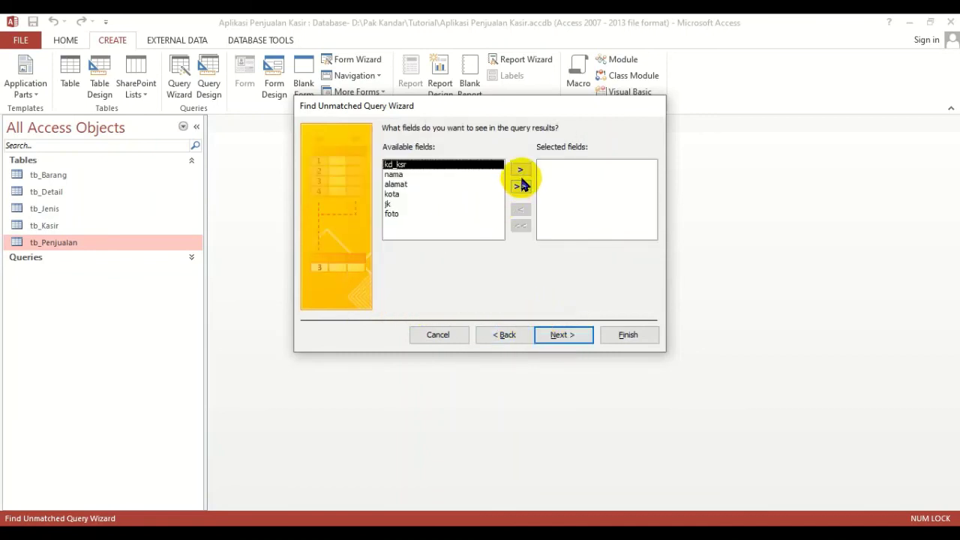
Include the fields kd_ksr, nama and jk in the query results.
{"action": "left_click", "coordinate": [523, 173]}
{"action": "left_click", "coordinate": [520, 171]}
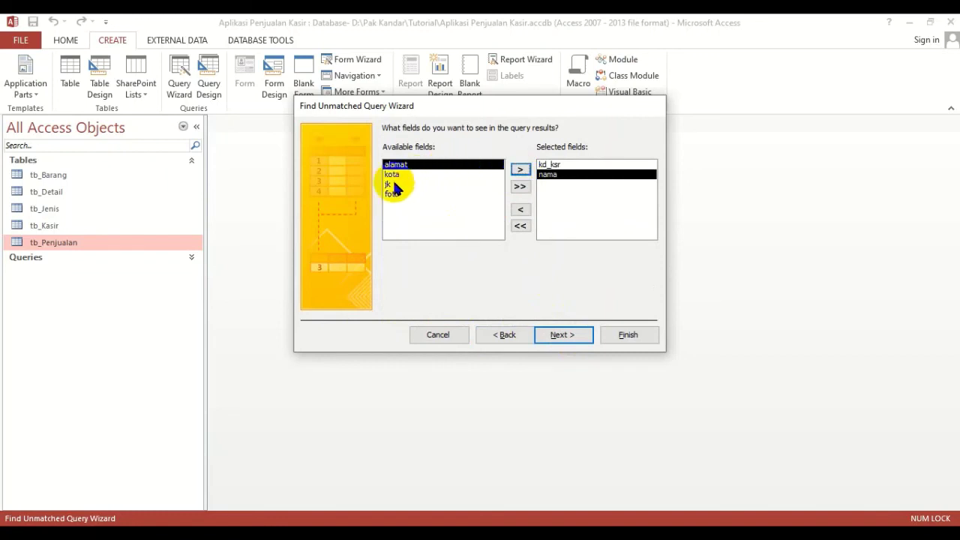
{"action": "left_click", "coordinate": [394, 185]}
{"action": "left_click", "coordinate": [521, 171]}
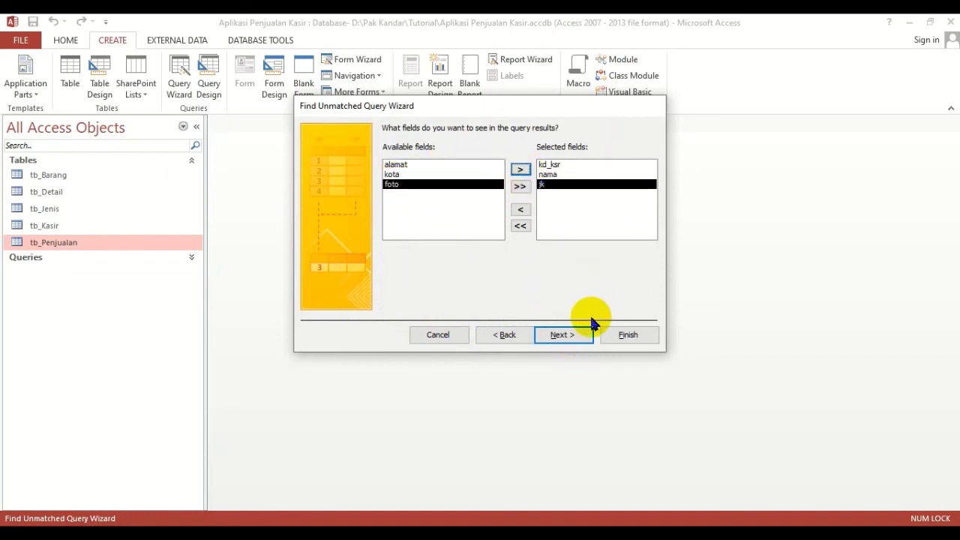
{"action": "left_click", "coordinate": [564, 335]}
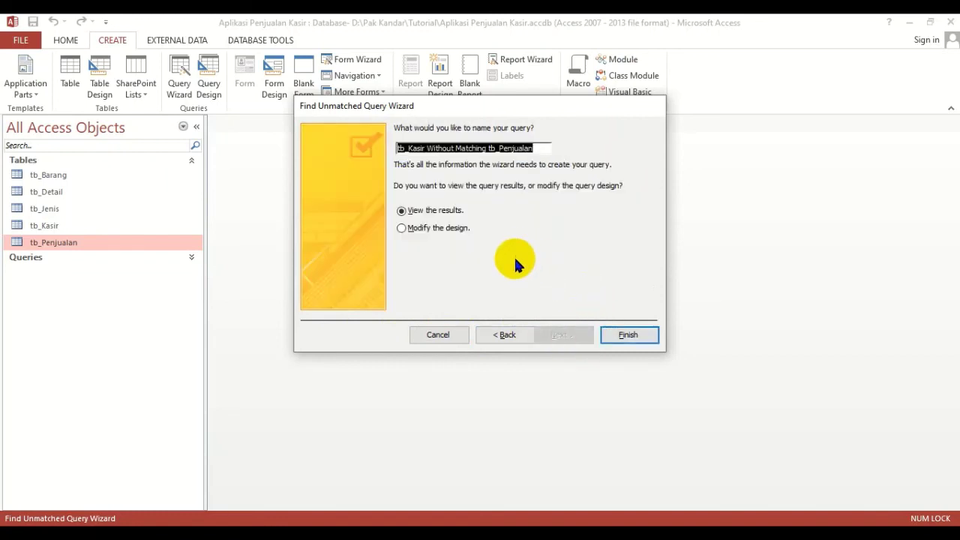
Name the query q_KasirBelumMenjual and finish the wizard with its results shown.
{"action": "type", "text": "q_KasirMael"}
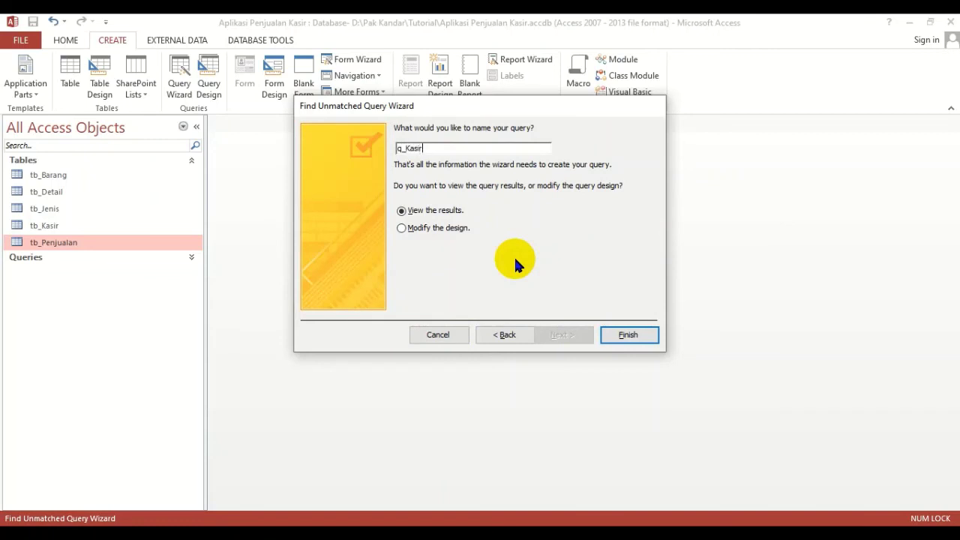
{"action": "key", "text": "BackSpace"}
{"action": "key", "text": "BackSpace"}
{"action": "key", "text": "BackSpace"}
{"action": "key", "text": "BackSpace"}
{"action": "type", "text": "BelumMenjual"}
{"action": "left_click", "coordinate": [629, 336]}
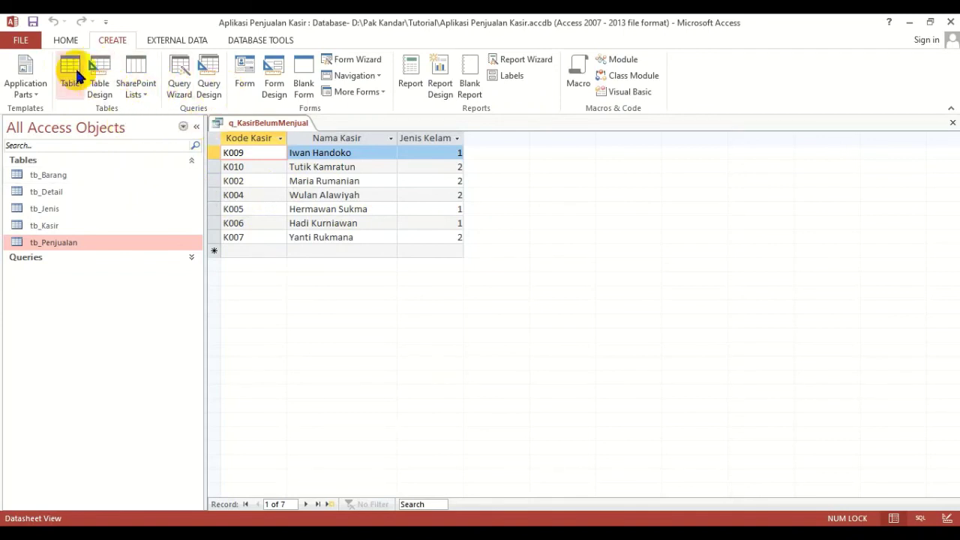
Switch the query to Design View and sort the kd_ksr field of tb_Kasir in ascending order.
{"action": "left_click", "coordinate": [66, 40]}
{"action": "left_click", "coordinate": [17, 69]}
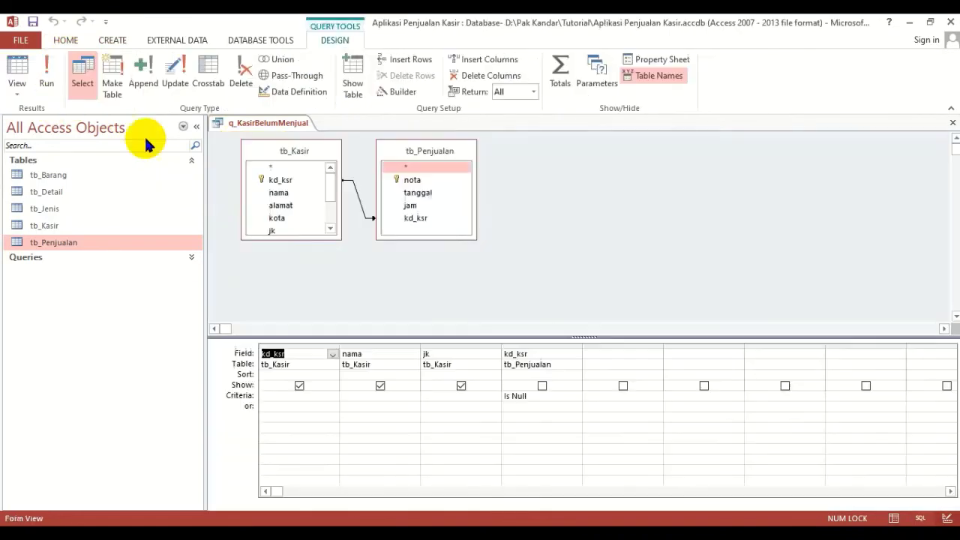
{"action": "double_click", "coordinate": [288, 374]}
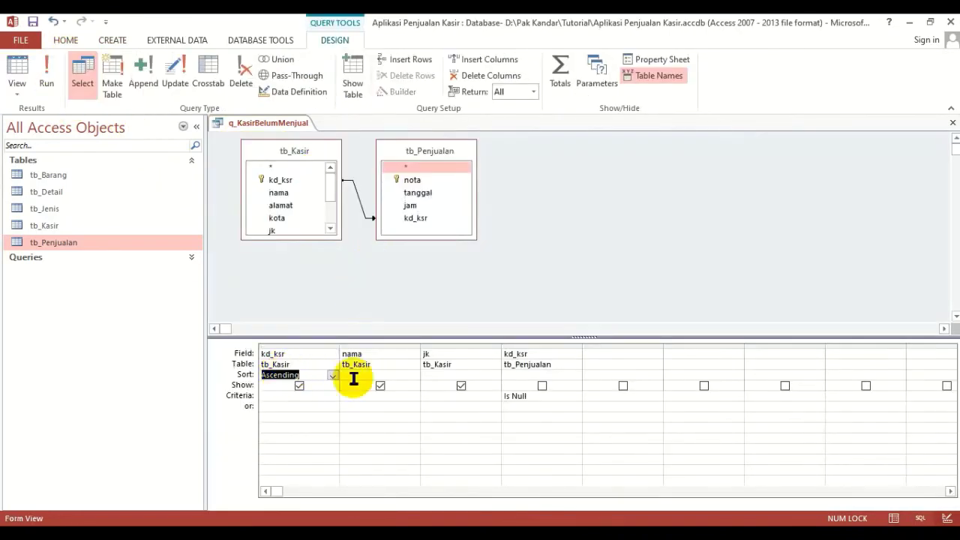
Replace the jk field with the start of a calculated field, Jenis Kelamin : iif(jk.
{"action": "double_click", "coordinate": [449, 356]}
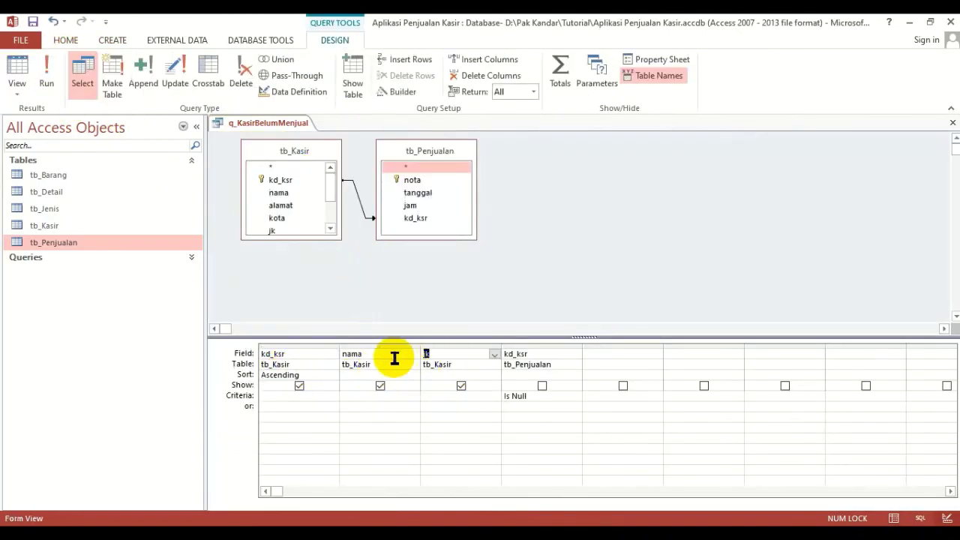
{"action": "type", "text": "Jenis"}
{"action": "type", "text": " Kelamin "}
{"action": "type", "text": ": iif(jk"}
Show the unfinished Jenis Kelamin expression in the Zoom window and set its font size to 12.
{"action": "right_click", "coordinate": [457, 354]}
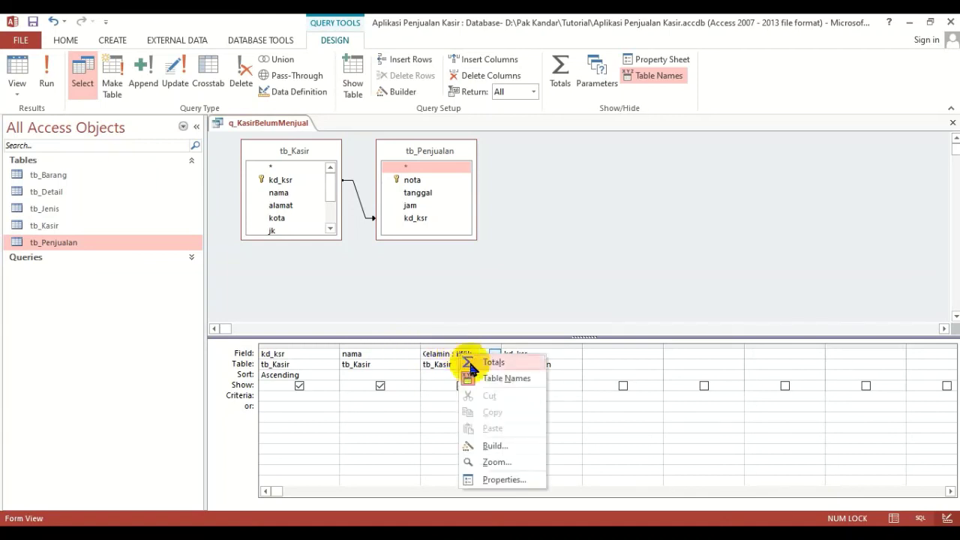
{"action": "left_click", "coordinate": [496, 462]}
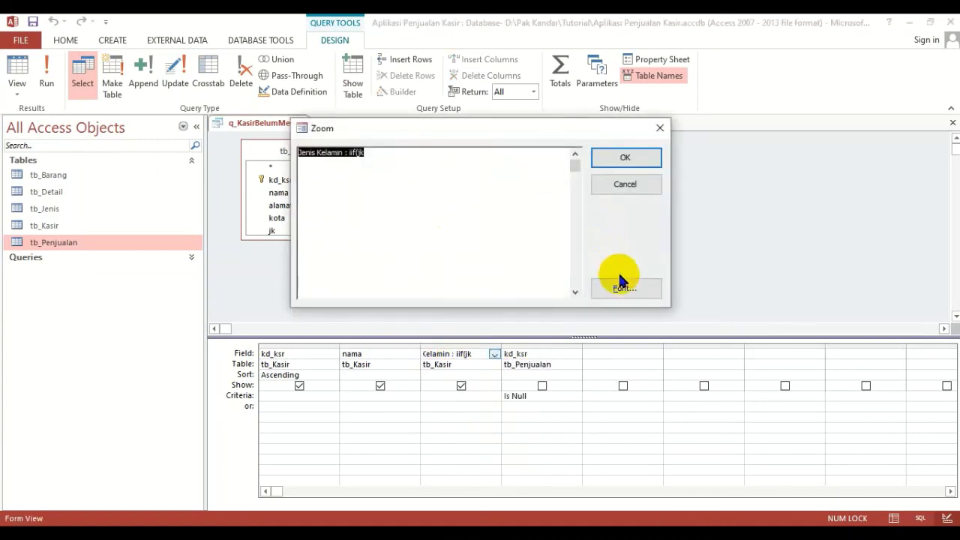
{"action": "left_click", "coordinate": [614, 287]}
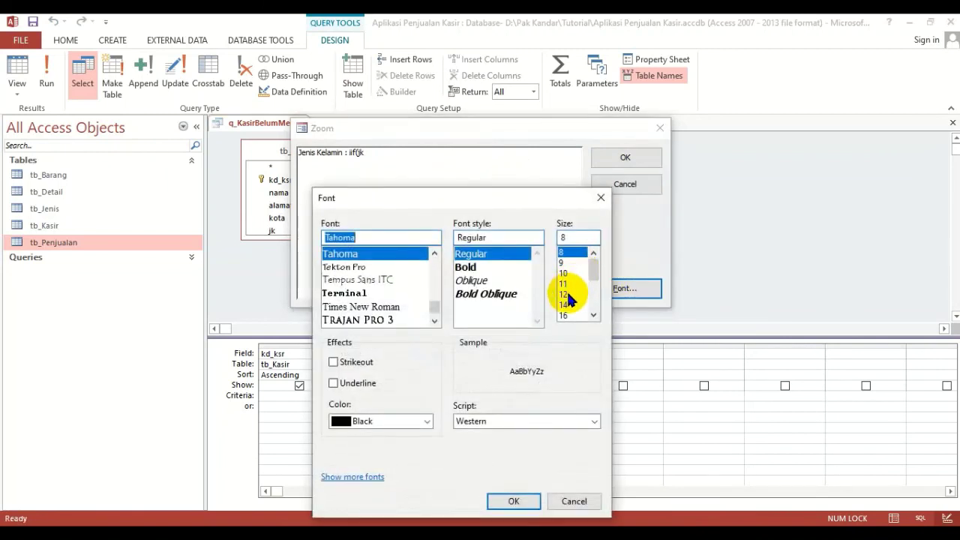
{"action": "left_click", "coordinate": [564, 294]}
{"action": "left_click", "coordinate": [513, 501]}
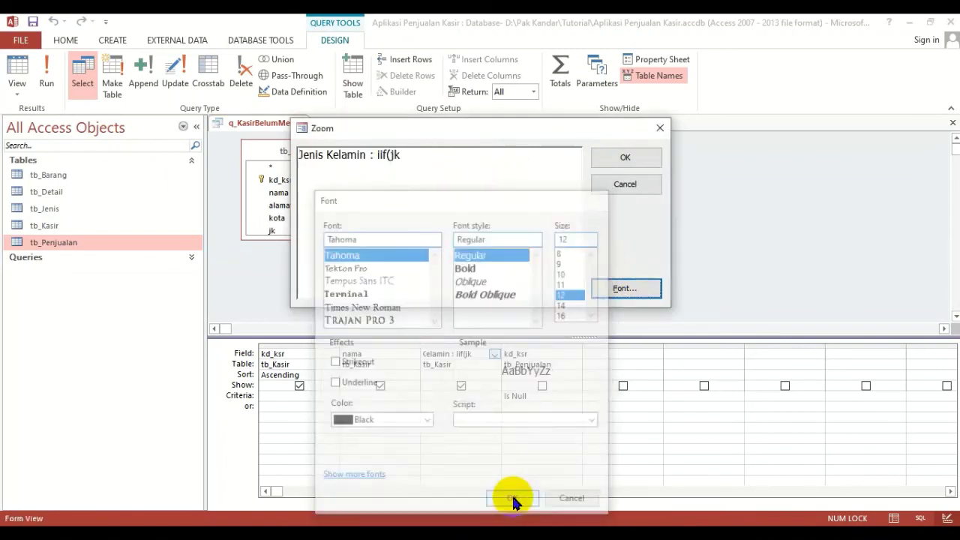
Complete the expression as Jenis Kelamin : iif(jk=1;"Laki-laki";"Perempuan") and apply it to the field.
{"action": "left_click", "coordinate": [432, 162]}
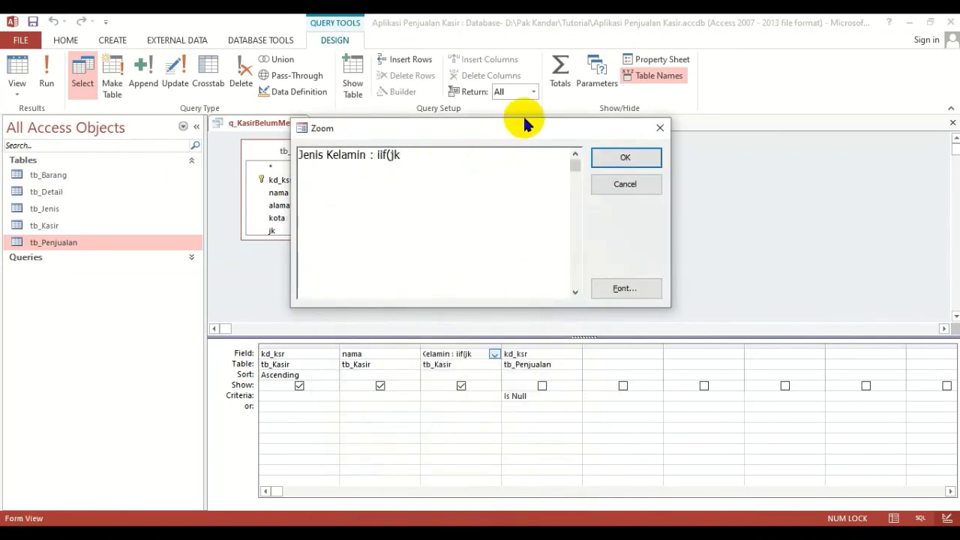
{"action": "type", "text": "=1;\"Laki-laki\""}
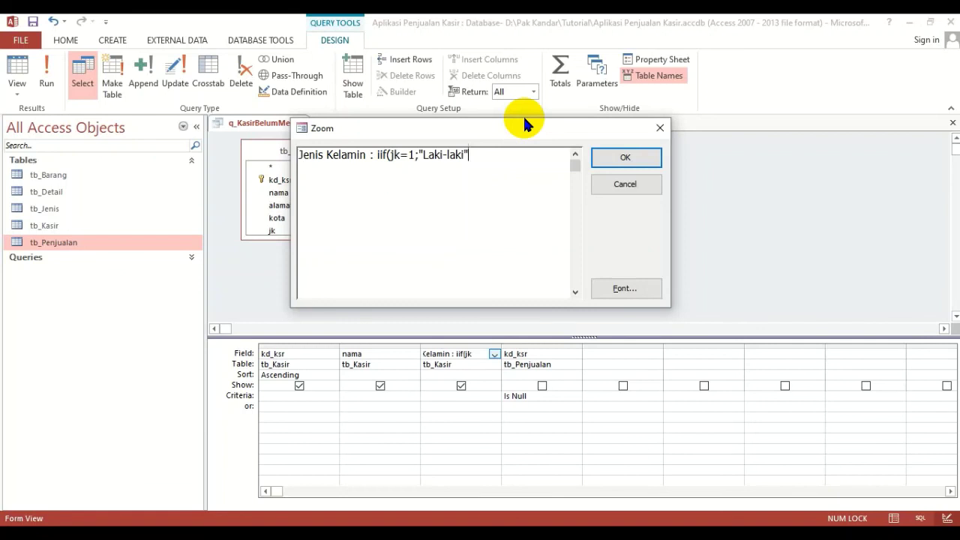
{"action": "type", "text": ";\"Perempuan\")"}
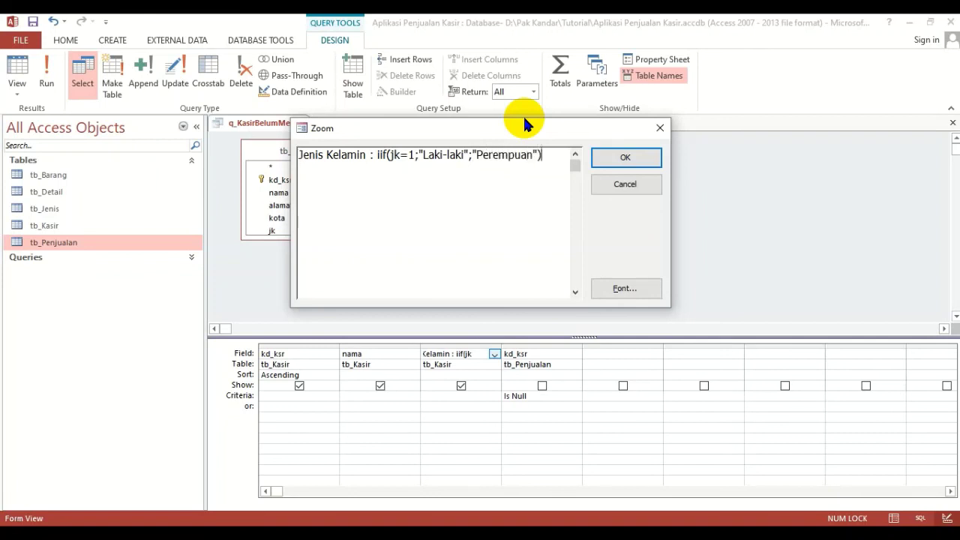
{"action": "left_click", "coordinate": [657, 159]}
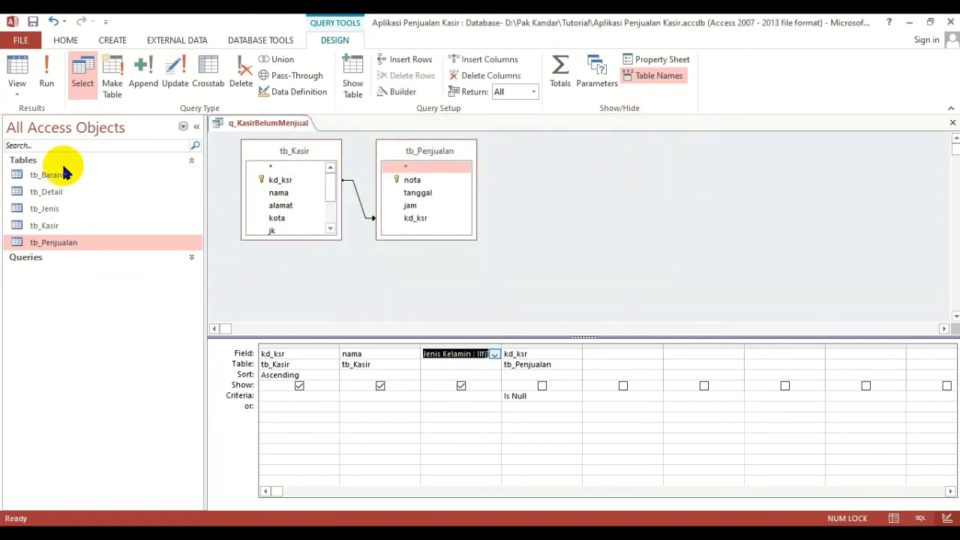
Show the query results as a datasheet and widen the Jenis Kelamin column to fit its heading.
{"action": "left_click", "coordinate": [17, 69]}
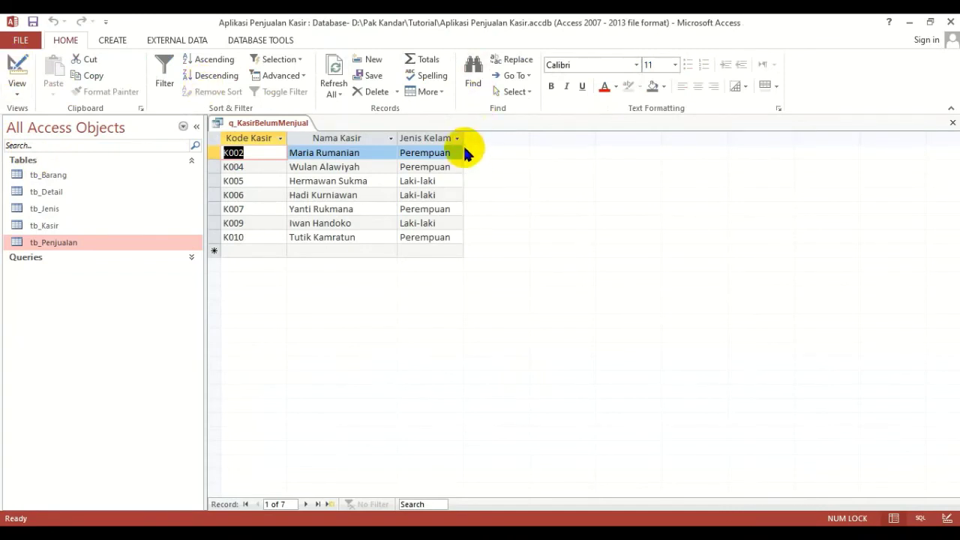
{"action": "left_click_drag", "start_coordinate": [463, 138], "coordinate": [477, 138]}
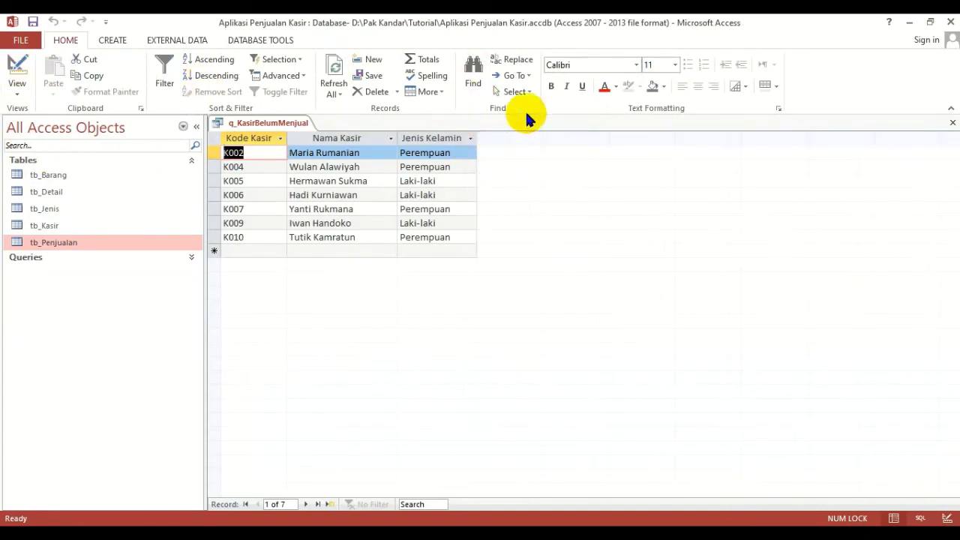